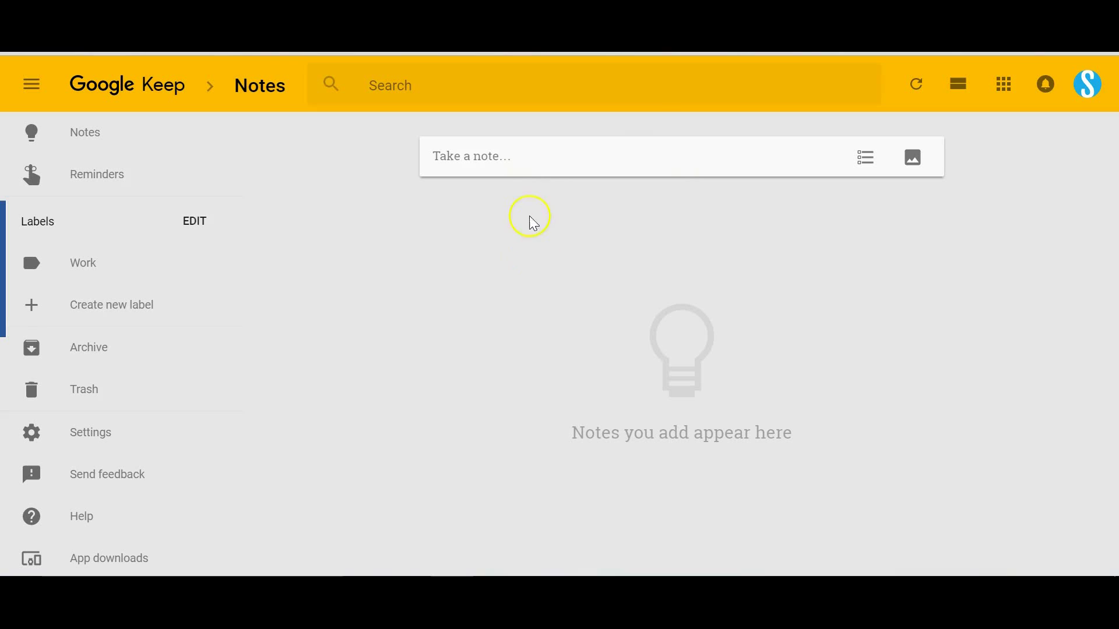
Step: Try the notes search box, then discard an empty new note without saving
{"action": "left_click", "coordinate": [481, 81]}
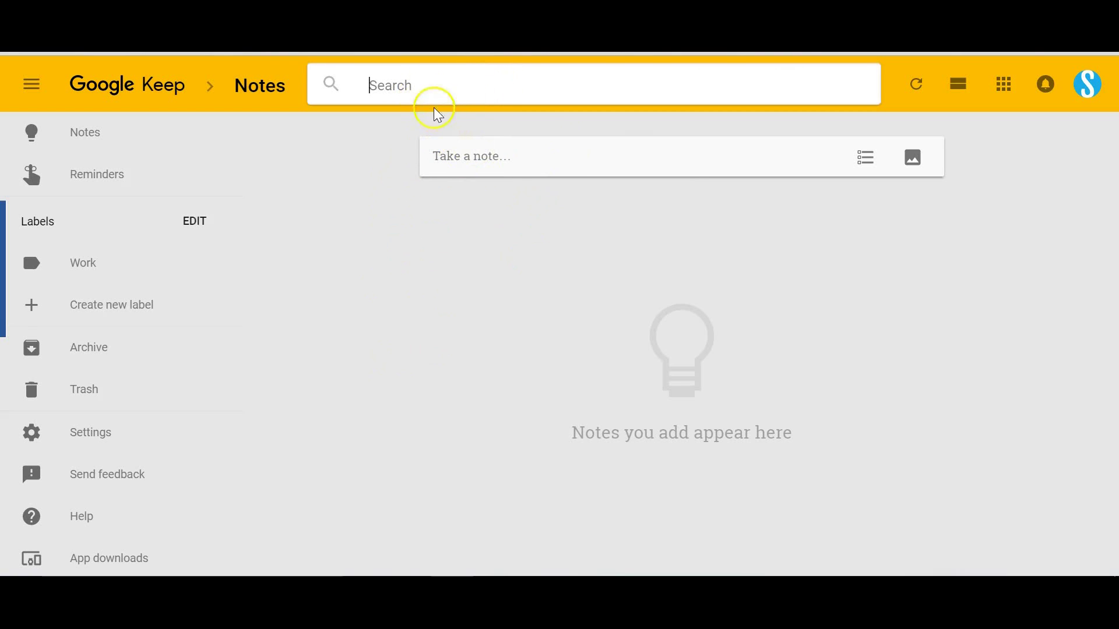
{"action": "left_click", "coordinate": [448, 84]}
{"action": "left_click", "coordinate": [394, 61]}
{"action": "left_click", "coordinate": [488, 164]}
{"action": "left_click", "coordinate": [361, 242]}
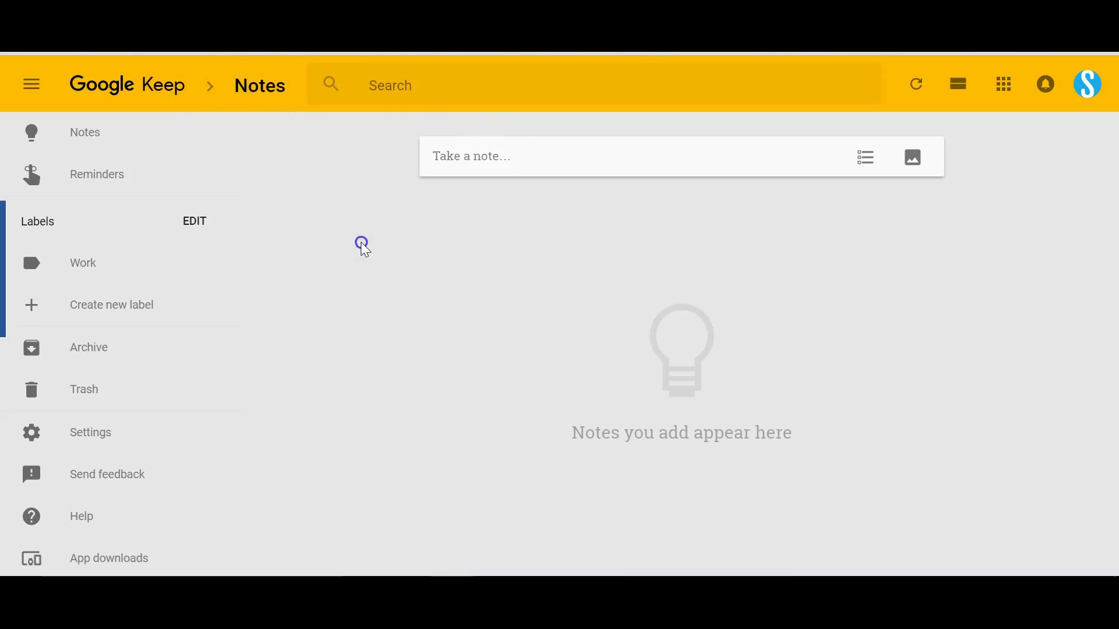
Step: Save two notes: calling a contact about dinner plans and emailing a contact about the Tues meeting
{"action": "left_click", "coordinate": [529, 158]}
{"action": "type", "text": "Call Jenny"}
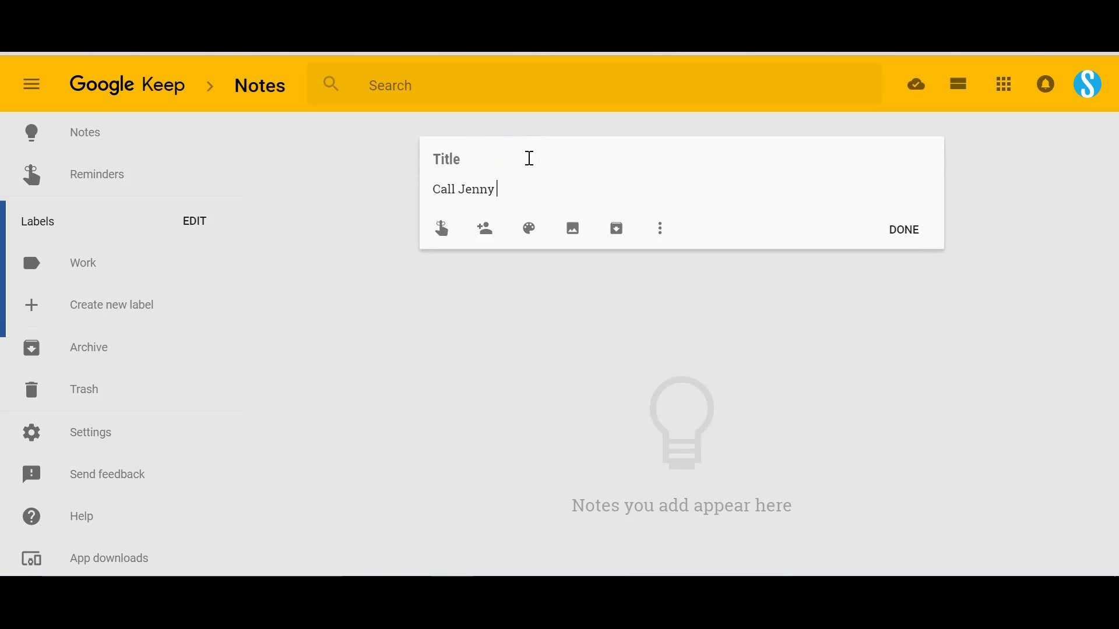
{"action": "type", "text": " about dinner plans"}
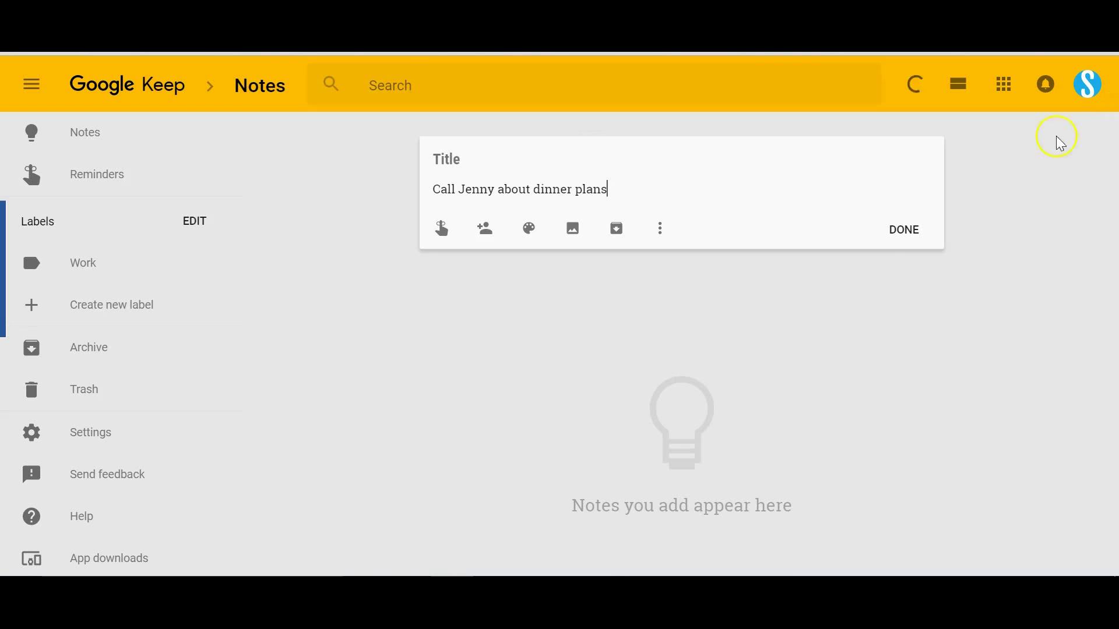
{"action": "left_click", "coordinate": [896, 236]}
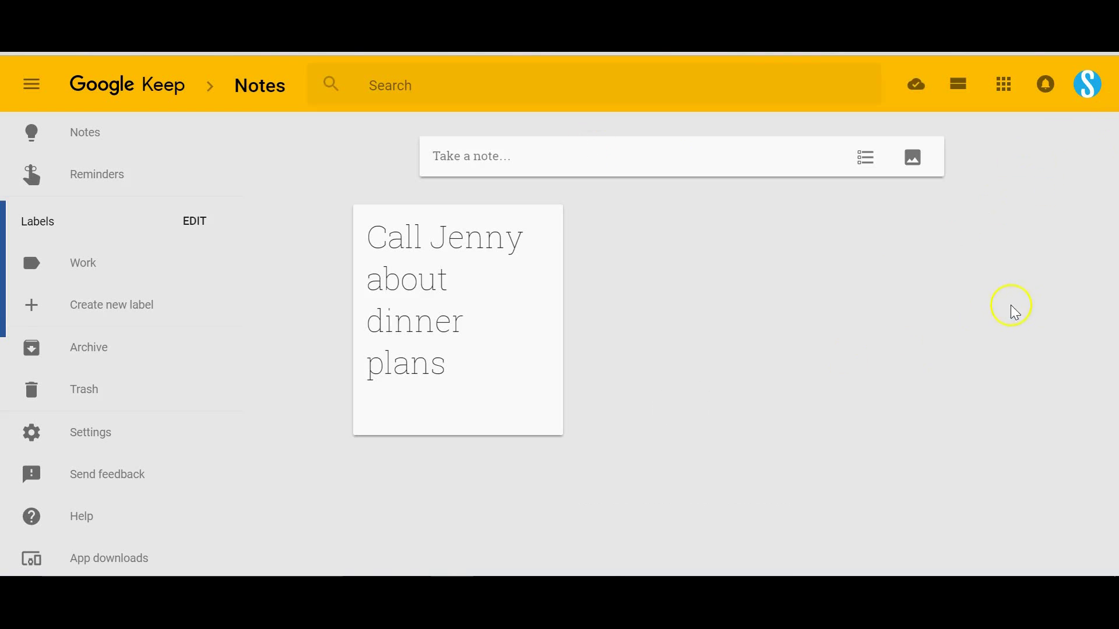
{"action": "left_click", "coordinate": [542, 158]}
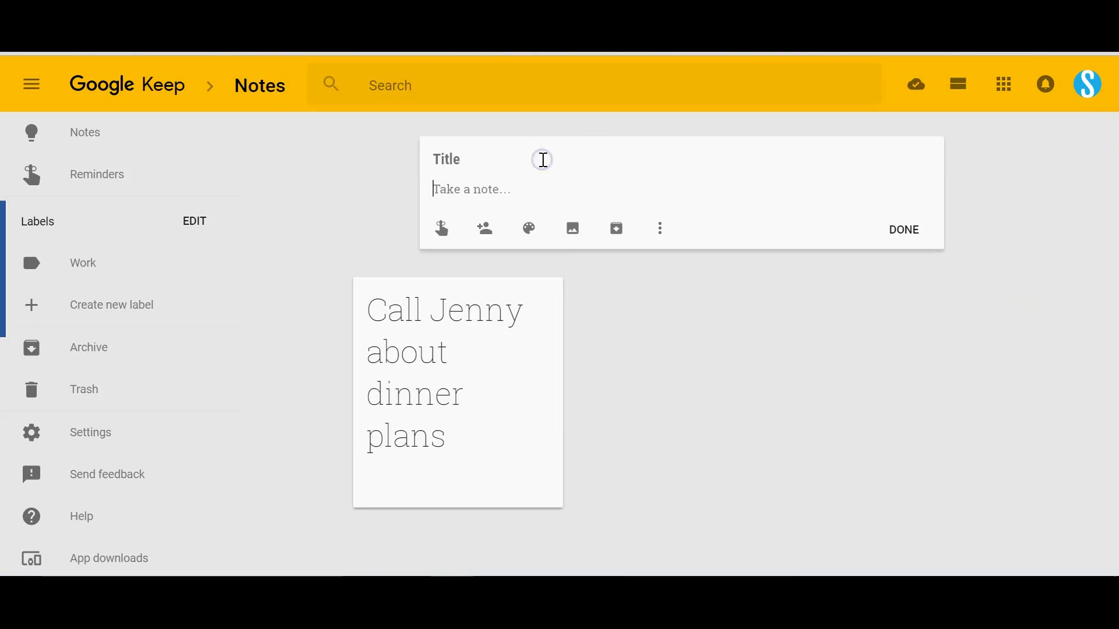
{"action": "type", "text": "Email Ted about the Tues meeting"}
{"action": "left_click", "coordinate": [920, 234]}
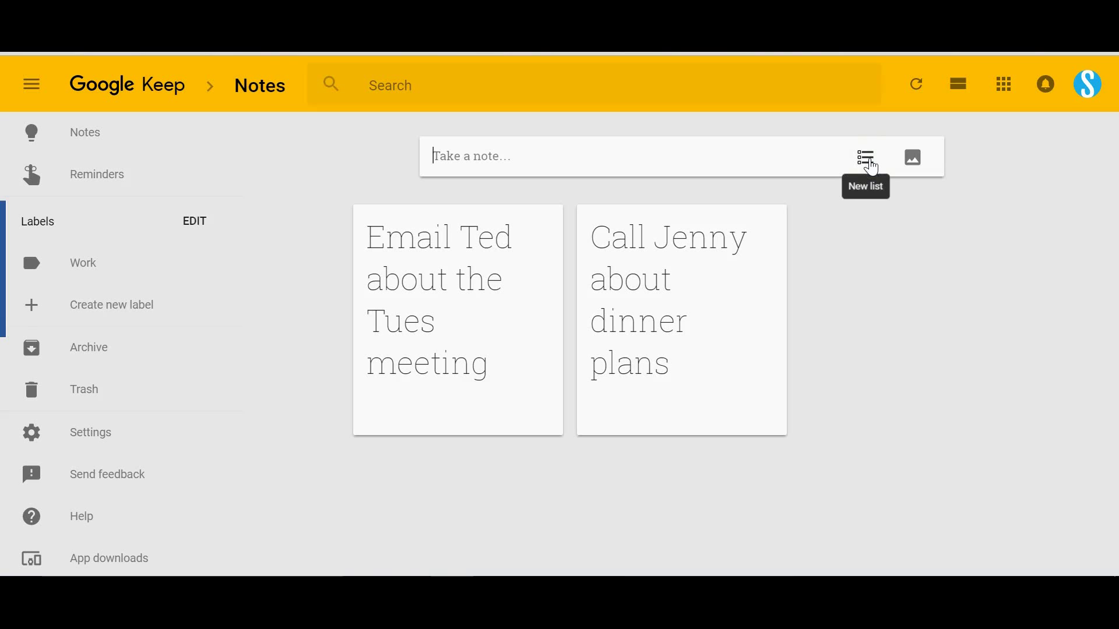
Step: Create a checklist note with items Milk, Bread, Fruit and Hot dogs
{"action": "left_click", "coordinate": [873, 166]}
{"action": "type", "text": "Mi"}
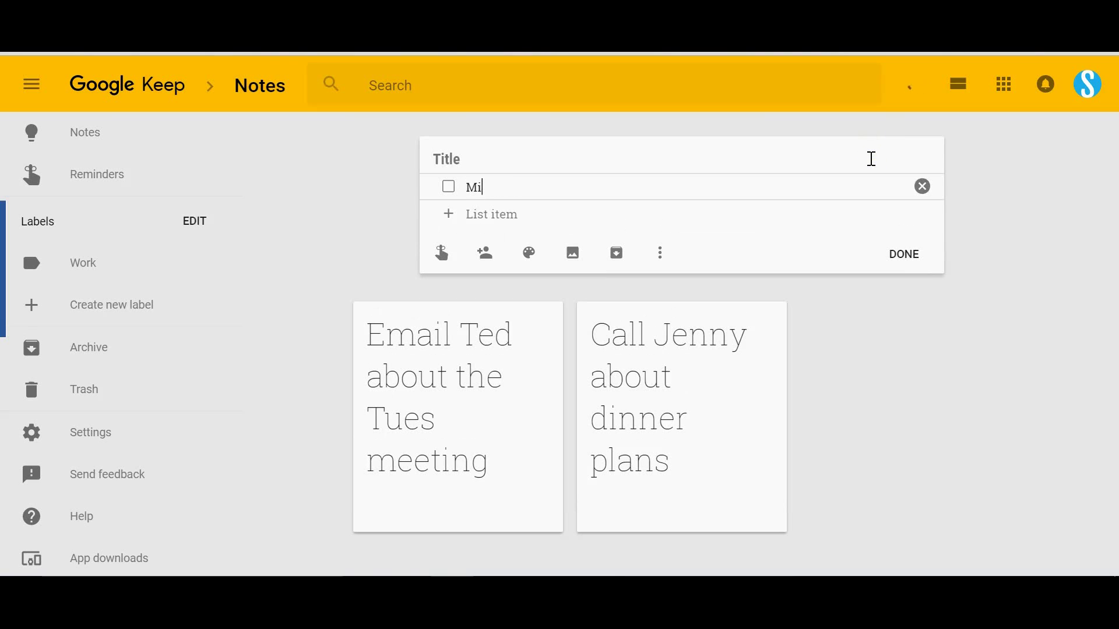
{"action": "type", "text": "lk"}
{"action": "key", "text": "Return"}
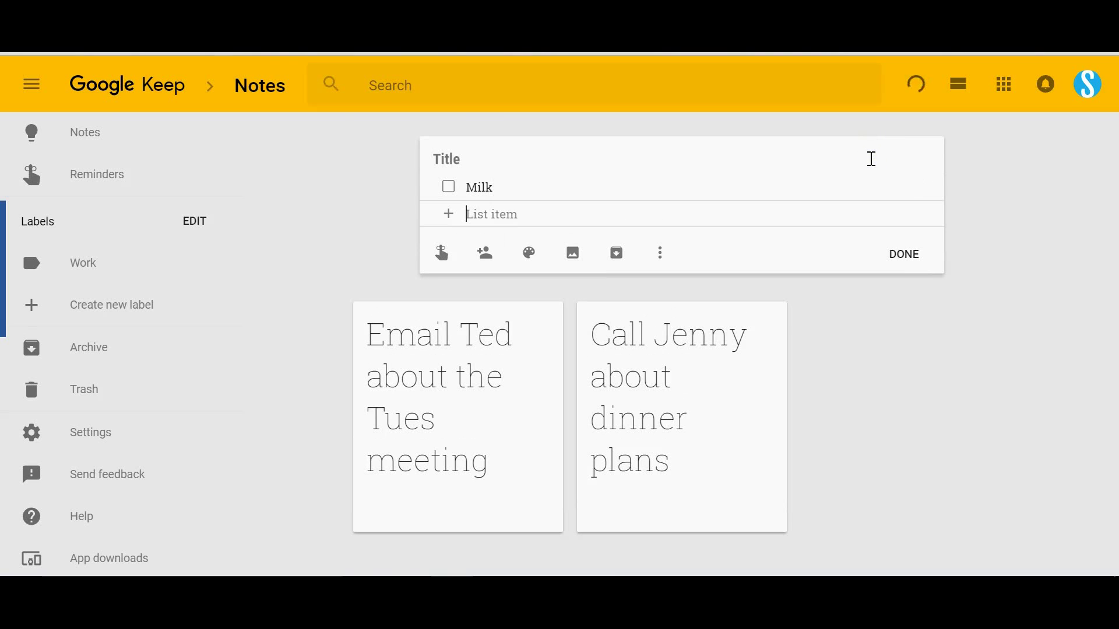
{"action": "type", "text": "Bread"}
{"action": "key", "text": "Return"}
{"action": "type", "text": "Fruit"}
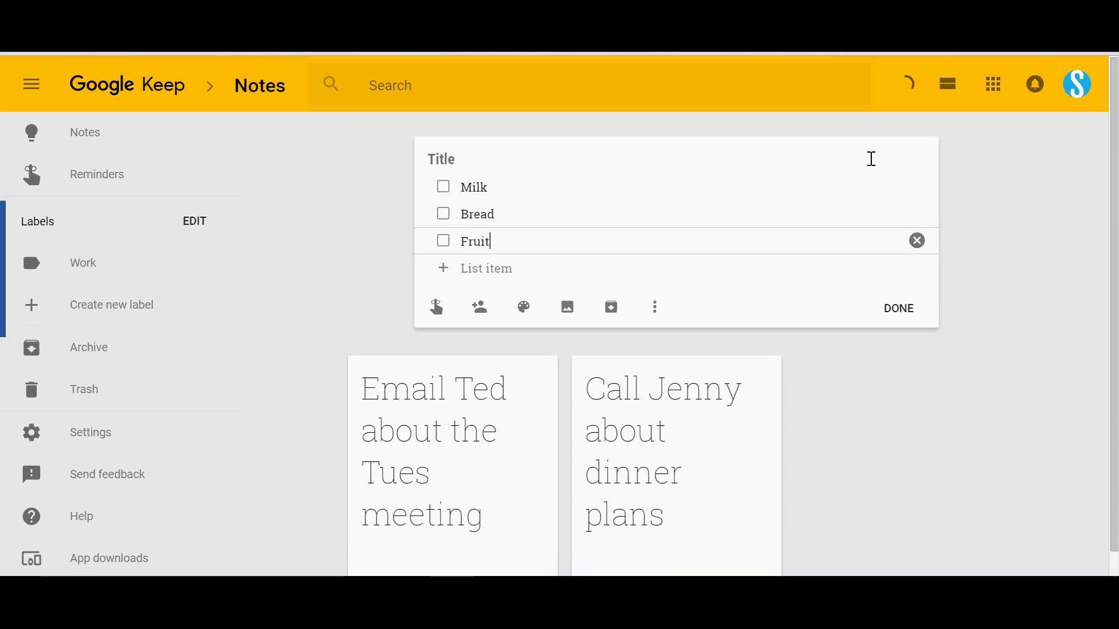
{"action": "key", "text": "Return"}
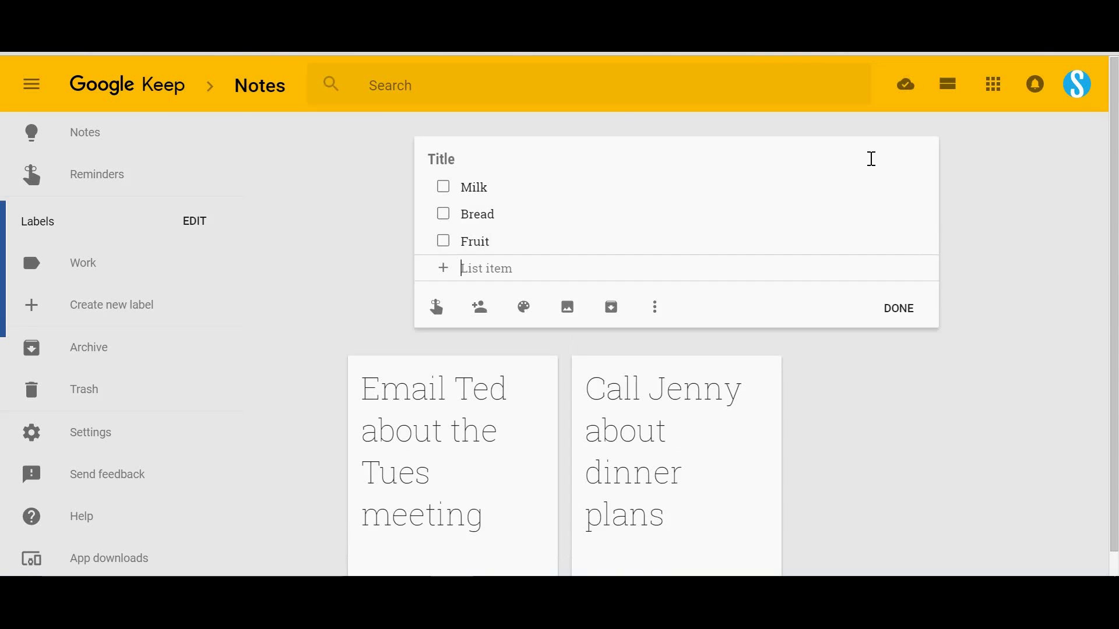
{"action": "type", "text": "Hot dogs"}
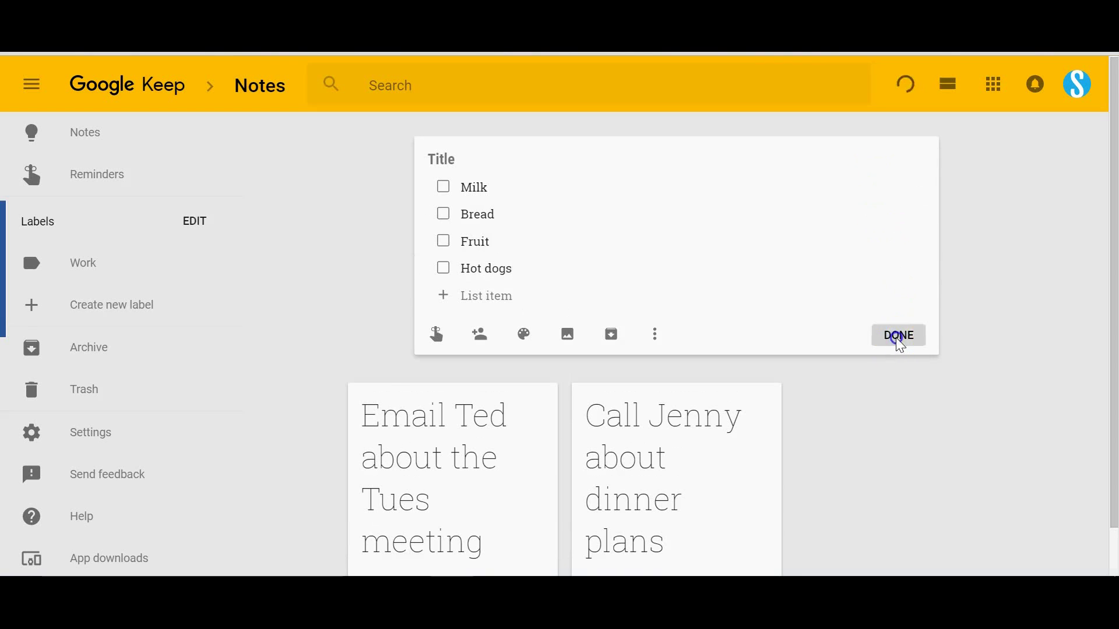
{"action": "left_click", "coordinate": [898, 352]}
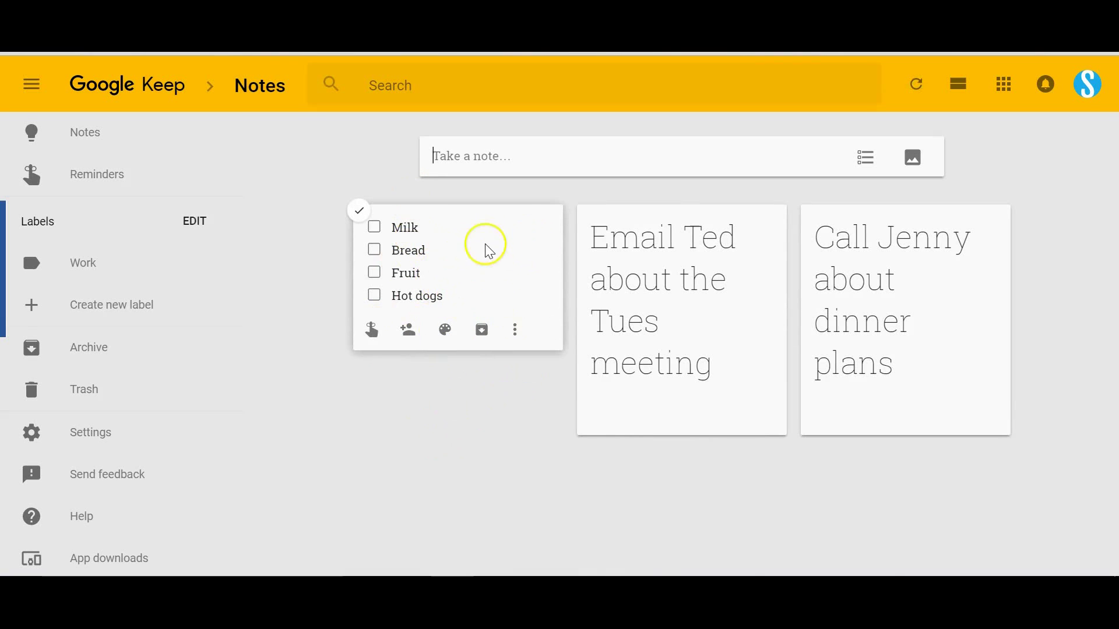
Step: Tick off Milk and Hot dogs, then untick them so all items stay pending
{"action": "left_click", "coordinate": [375, 227]}
{"action": "left_click", "coordinate": [375, 272]}
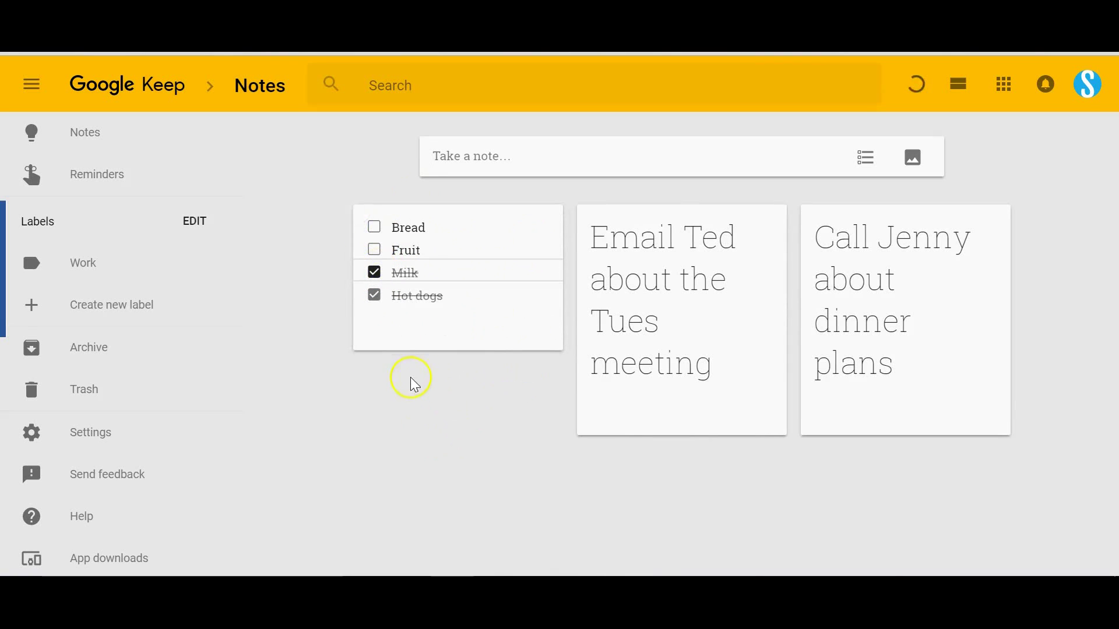
{"action": "left_click", "coordinate": [470, 250]}
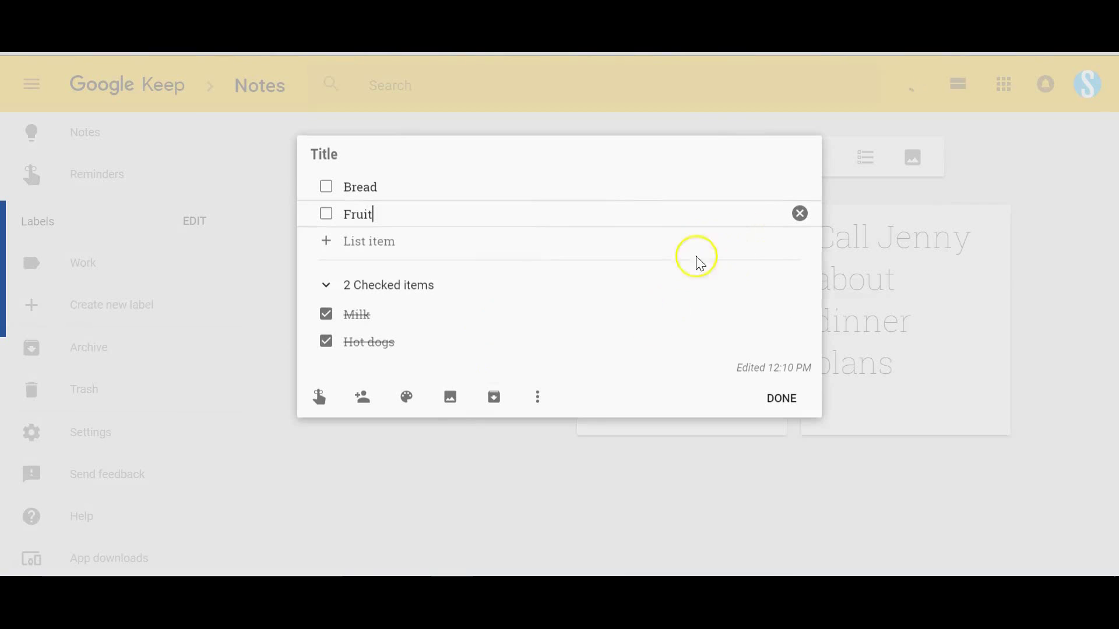
{"action": "left_click", "coordinate": [387, 460]}
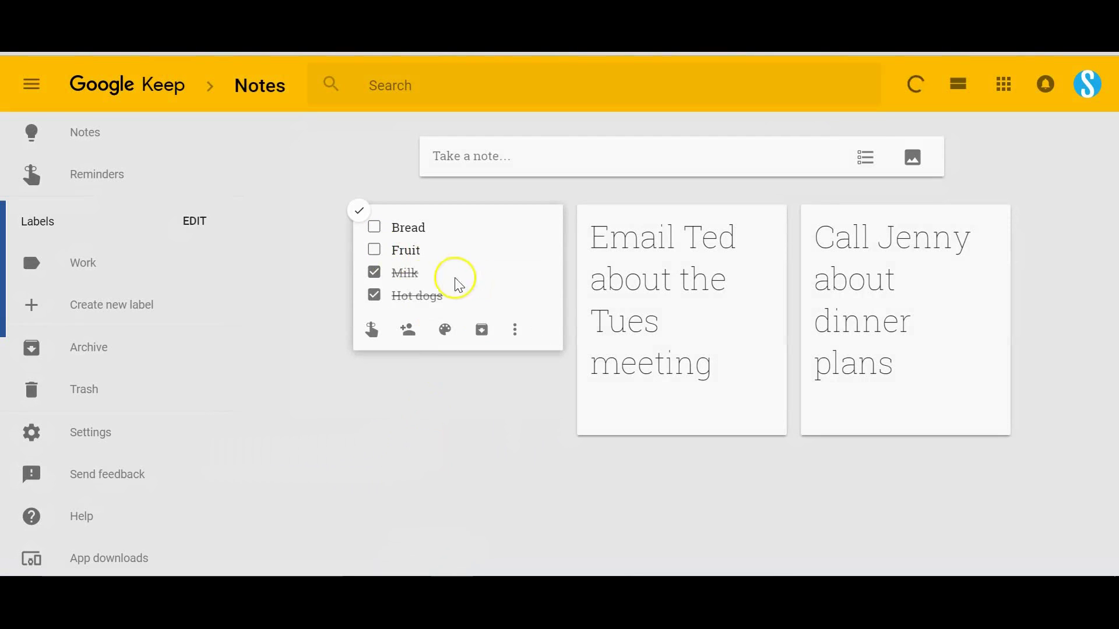
{"action": "left_click", "coordinate": [375, 272]}
{"action": "left_click", "coordinate": [375, 298]}
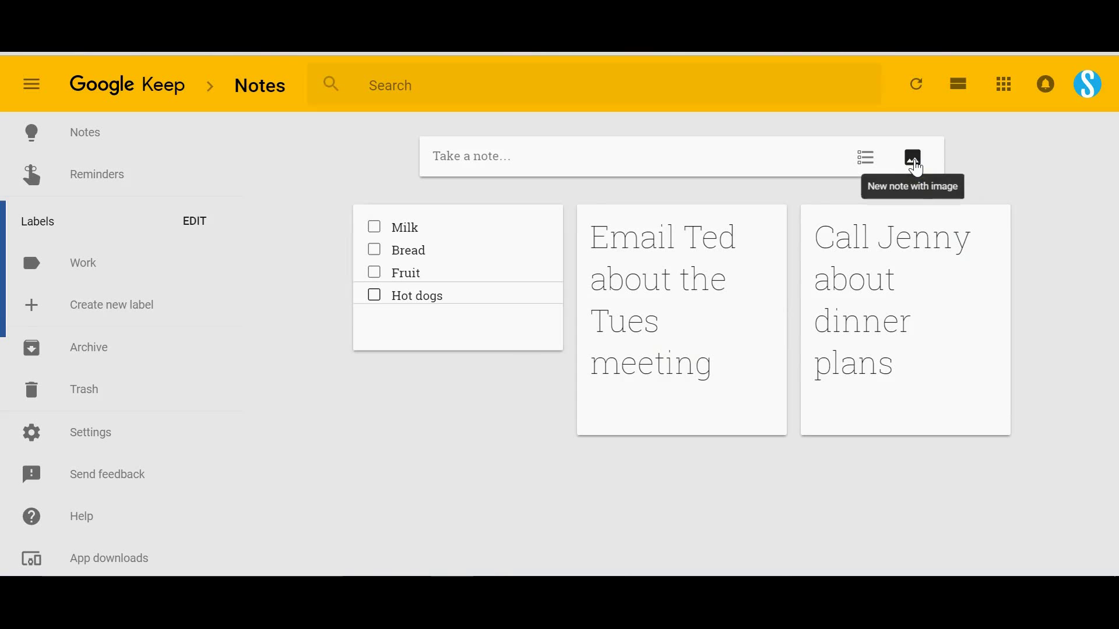
Step: Attach the Adobe Spark (2) picture to a new note captioned 'Webinar cover image idea'
{"action": "left_click", "coordinate": [968, 159]}
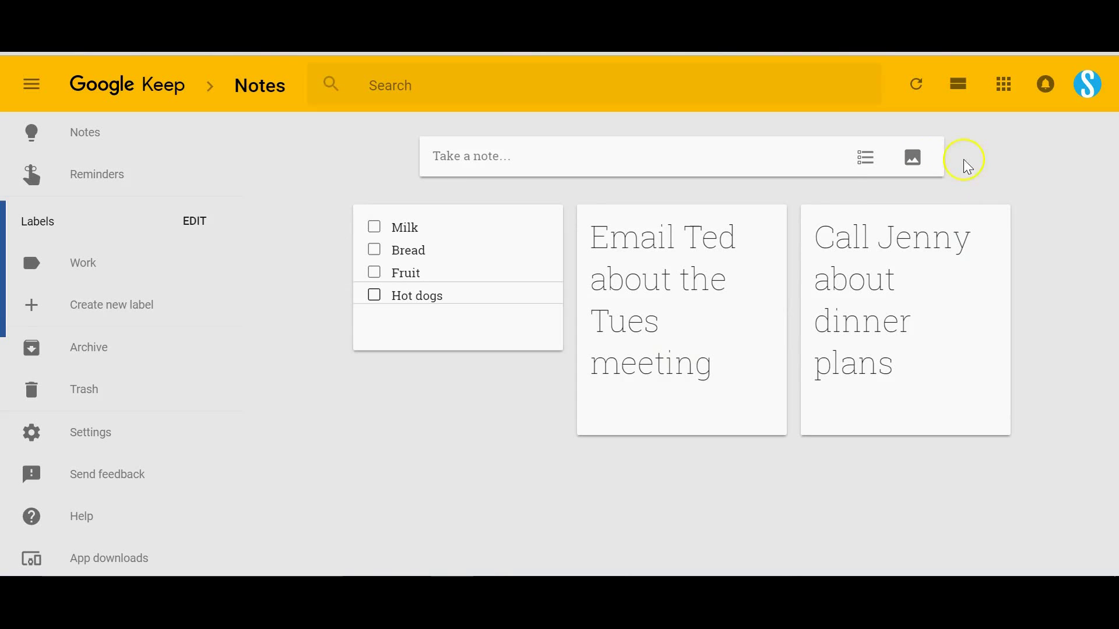
{"action": "left_click", "coordinate": [914, 160]}
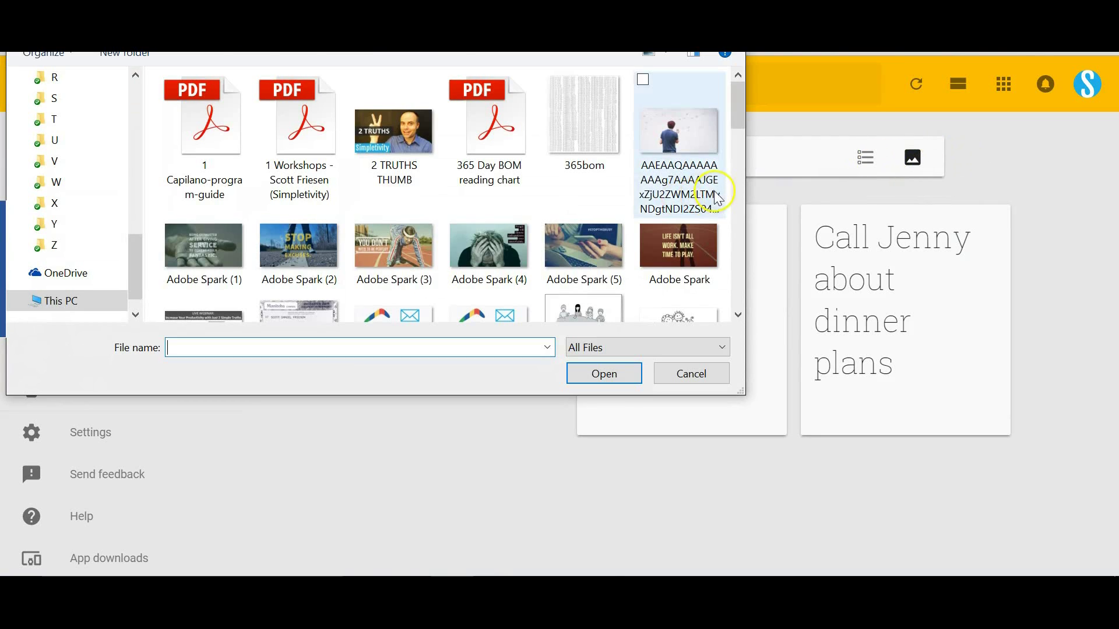
{"action": "left_click", "coordinate": [305, 241]}
{"action": "double_click", "coordinate": [302, 264]}
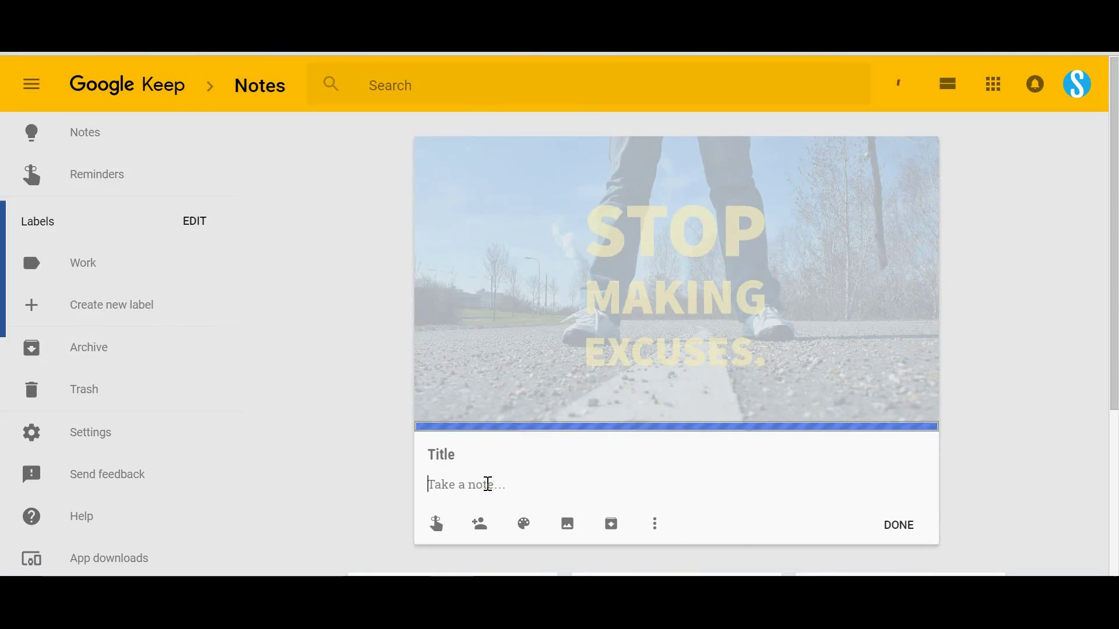
{"action": "type", "text": "Webinar cover image"}
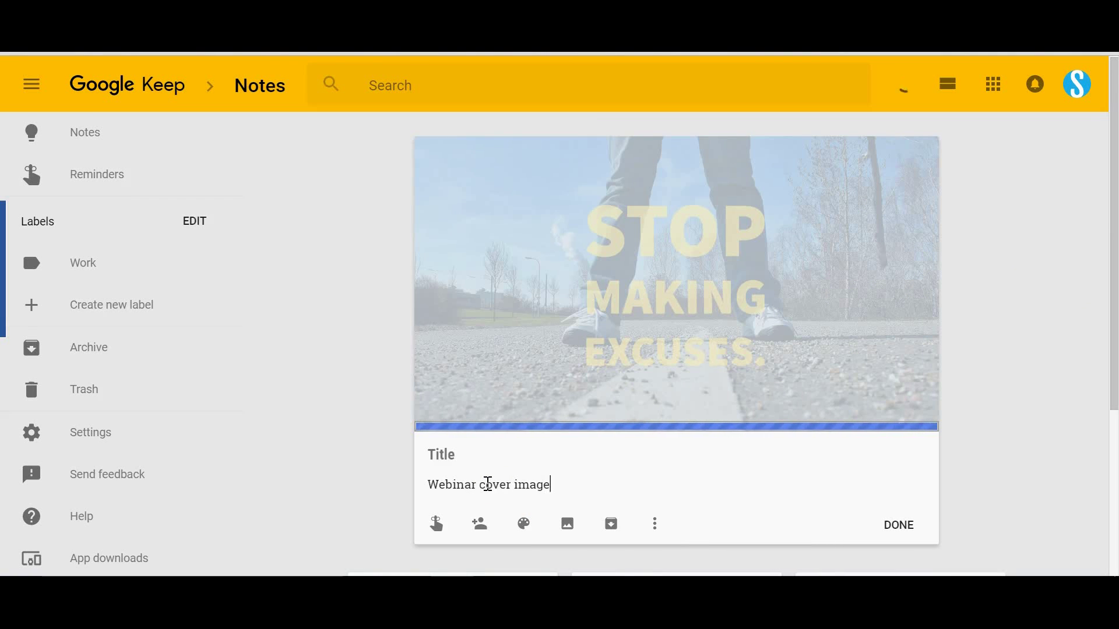
{"action": "type", "text": "idea"}
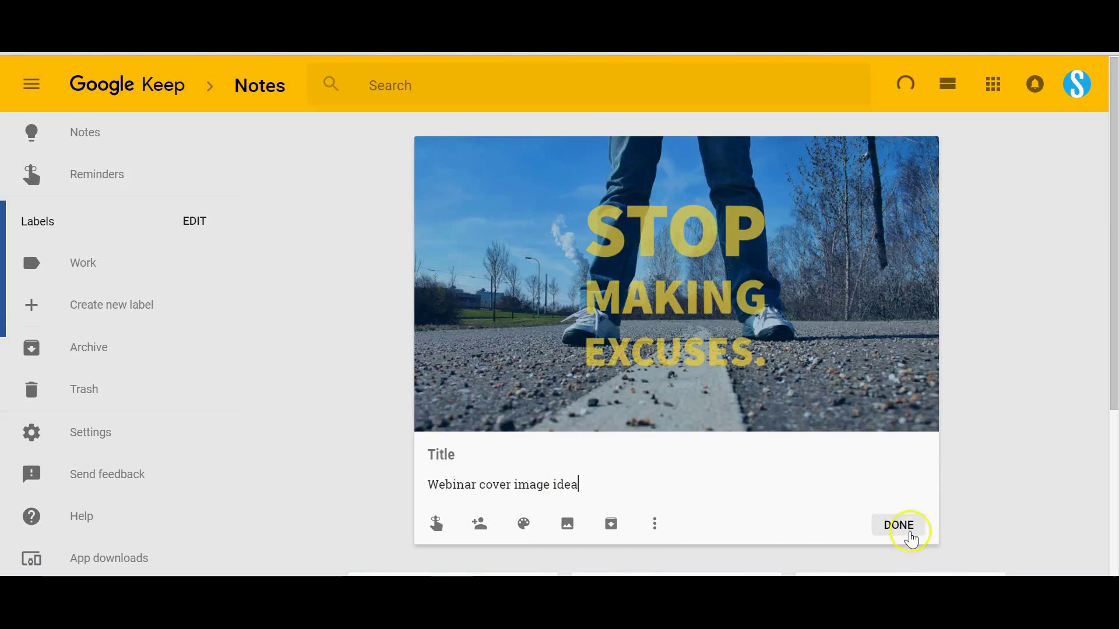
{"action": "left_click", "coordinate": [906, 531]}
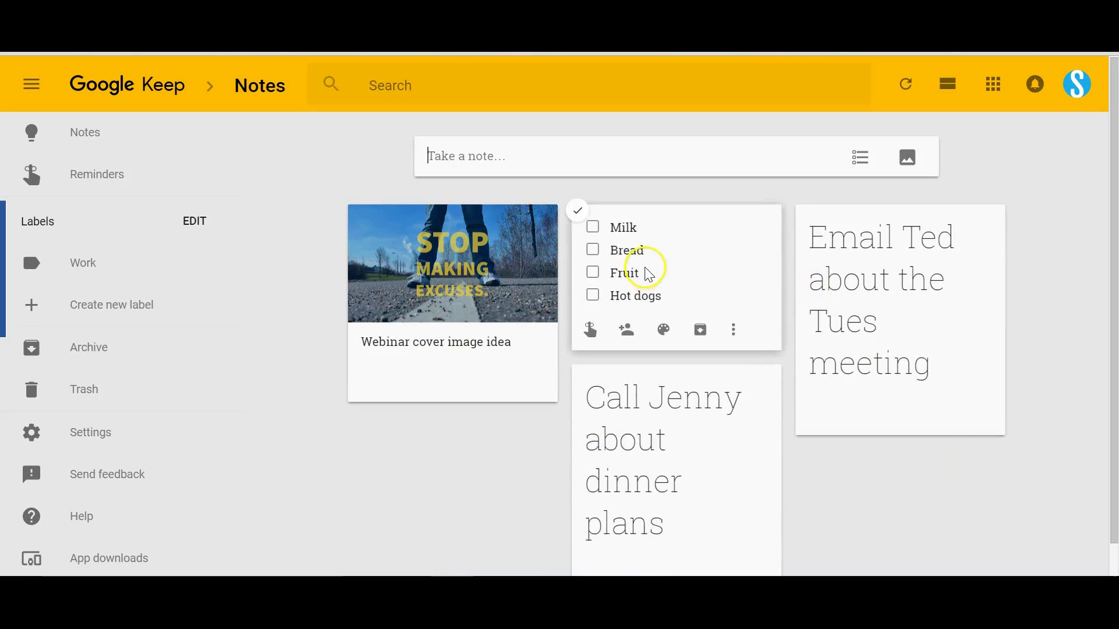
Step: Rearrange the note cards until the dinner plans note sits in the first grid slot
{"action": "left_click_drag", "start_coordinate": [645, 275], "coordinate": [383, 305]}
{"action": "left_click_drag", "start_coordinate": [904, 270], "coordinate": [673, 327]}
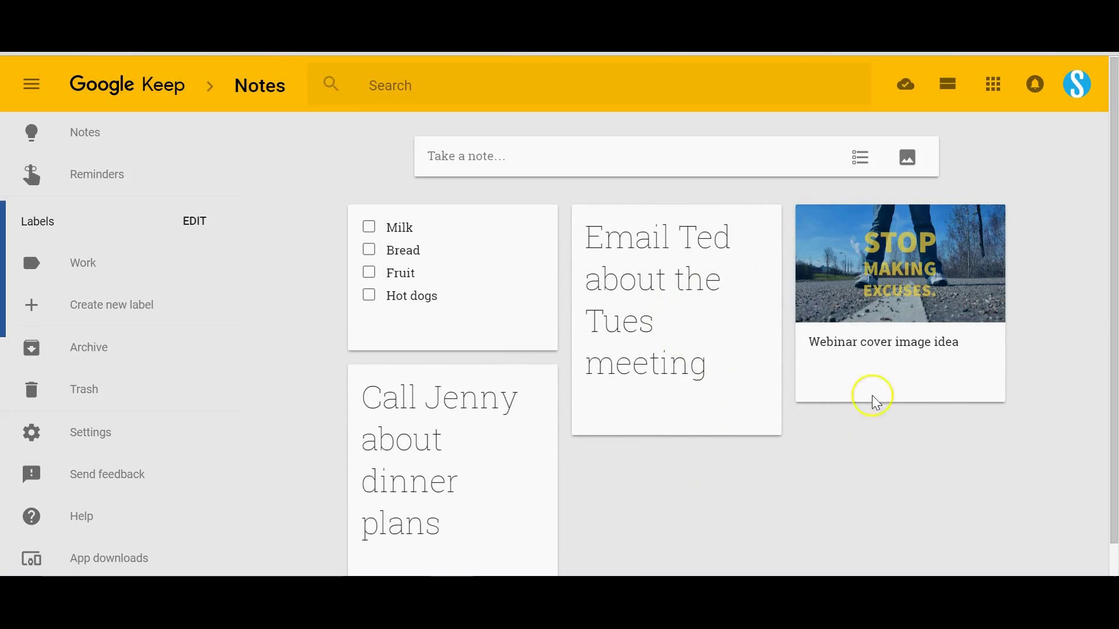
{"action": "left_click_drag", "start_coordinate": [911, 284], "coordinate": [697, 300]}
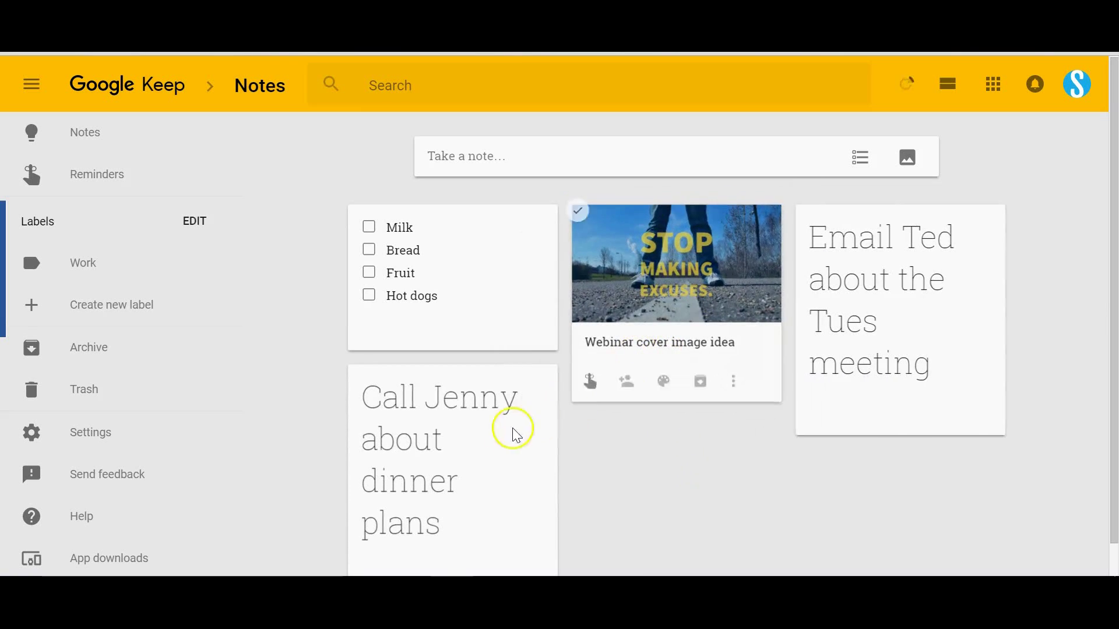
{"action": "left_click_drag", "start_coordinate": [505, 435], "coordinate": [706, 310]}
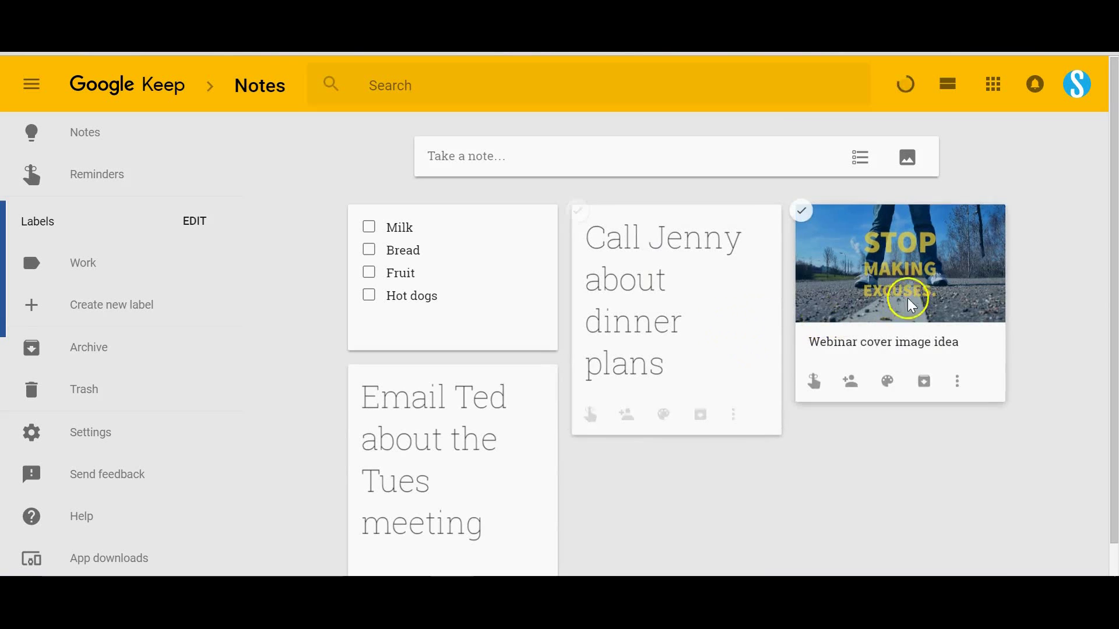
{"action": "left_click_drag", "start_coordinate": [917, 281], "coordinate": [671, 294]}
{"action": "left_click_drag", "start_coordinate": [530, 407], "coordinate": [482, 289]}
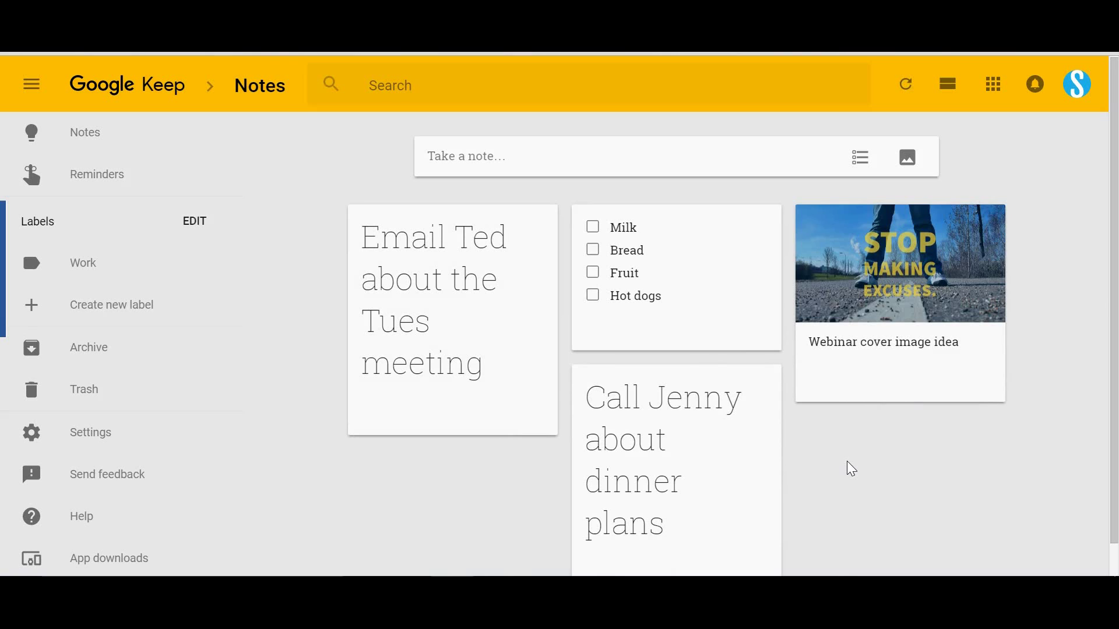
{"action": "left_click", "coordinate": [524, 445]}
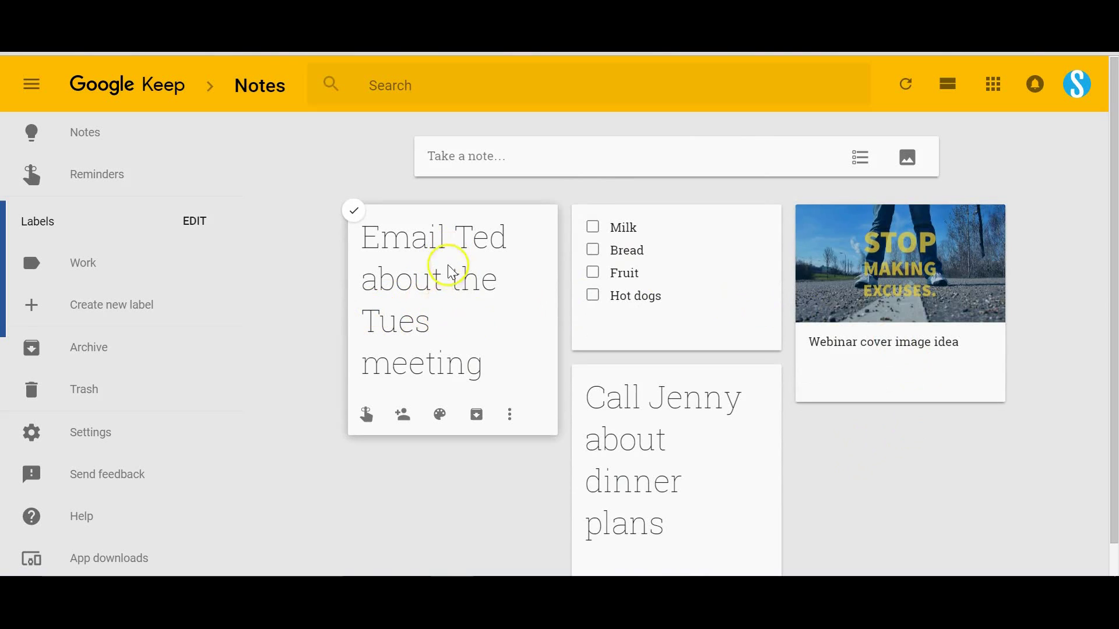
{"action": "left_click_drag", "start_coordinate": [680, 418], "coordinate": [473, 260]}
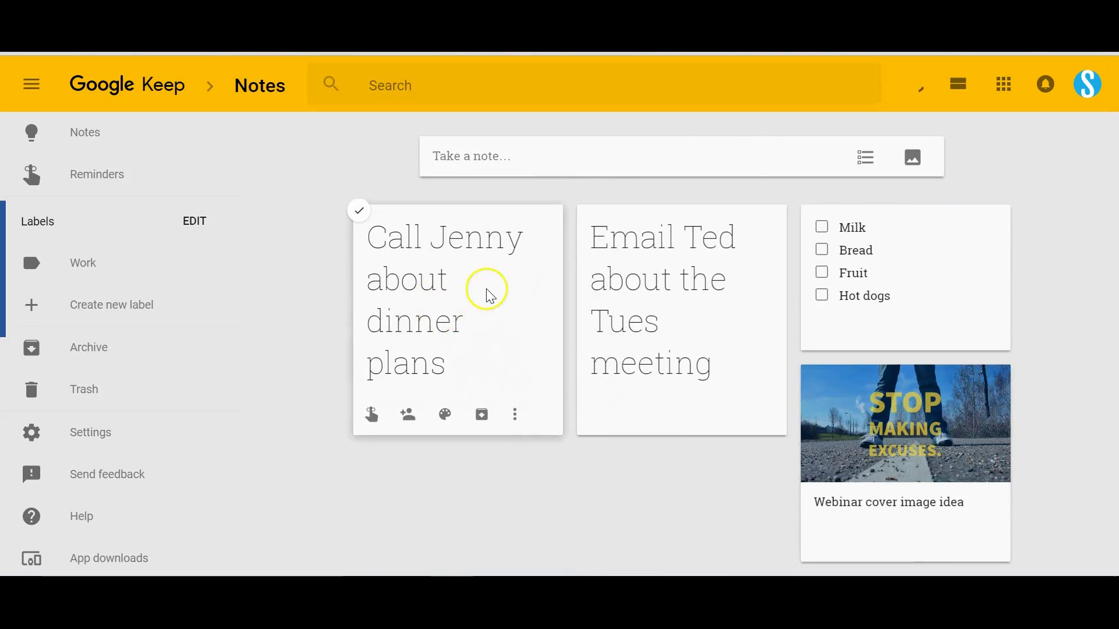
Step: Set a Tomorrow 8:00 AM reminder on the dinner plans note
{"action": "left_click", "coordinate": [372, 417]}
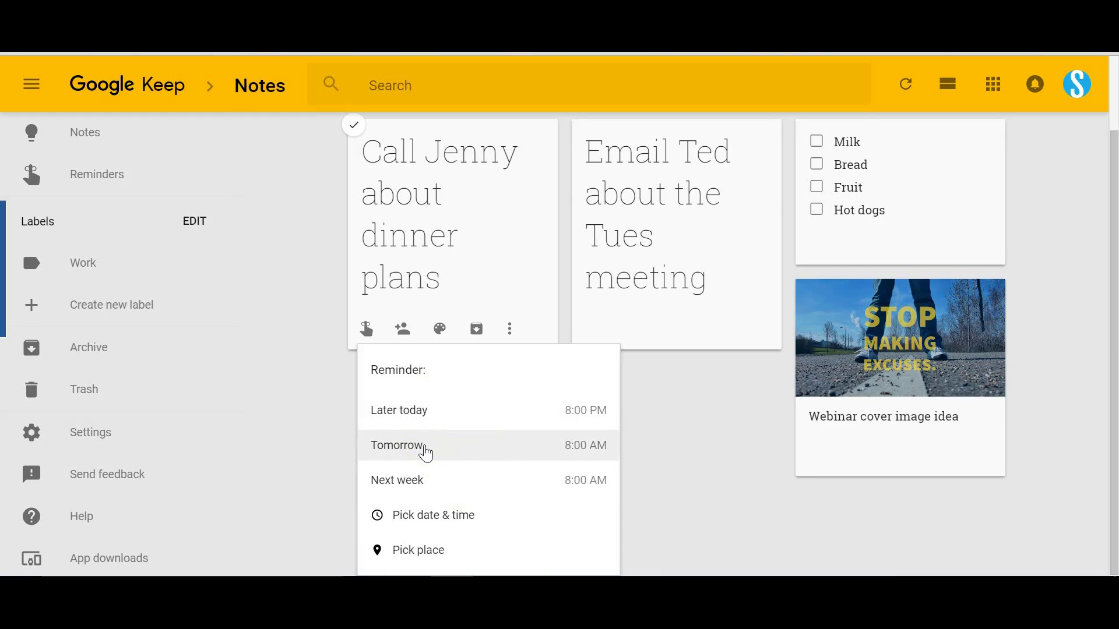
{"action": "left_click", "coordinate": [425, 452]}
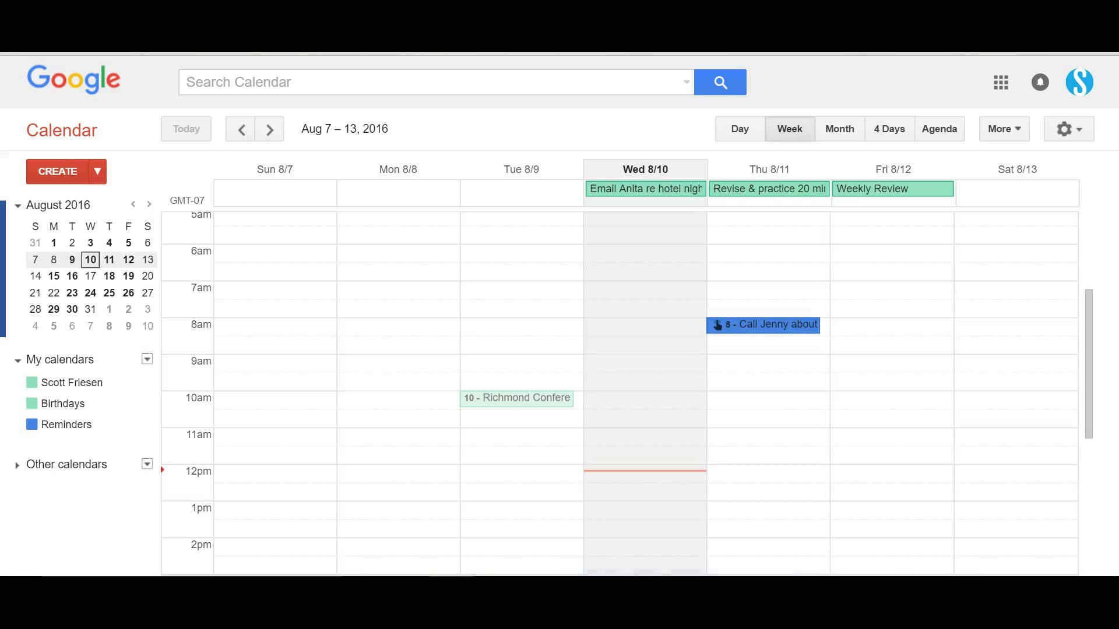
{"action": "scroll", "coordinate": [787, 404], "scroll_direction": "up", "scroll_amount": 2}
{"action": "scroll", "coordinate": [787, 407], "scroll_direction": "down", "scroll_amount": 2}
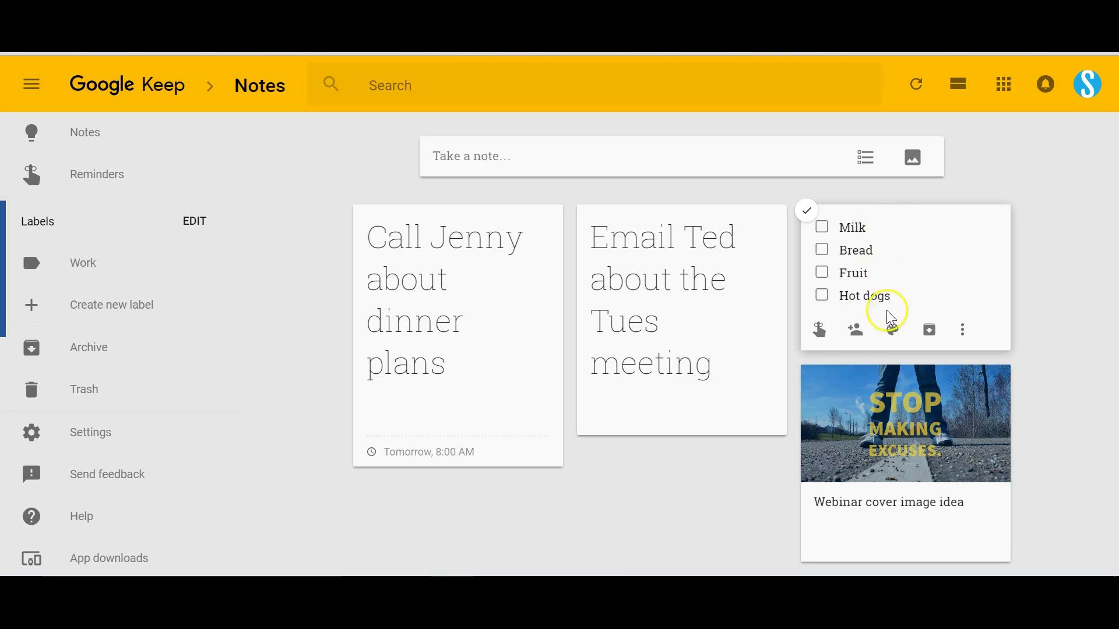
Step: Open sharing for the shopping list note and cancel without adding any collaborator
{"action": "left_click", "coordinate": [857, 331]}
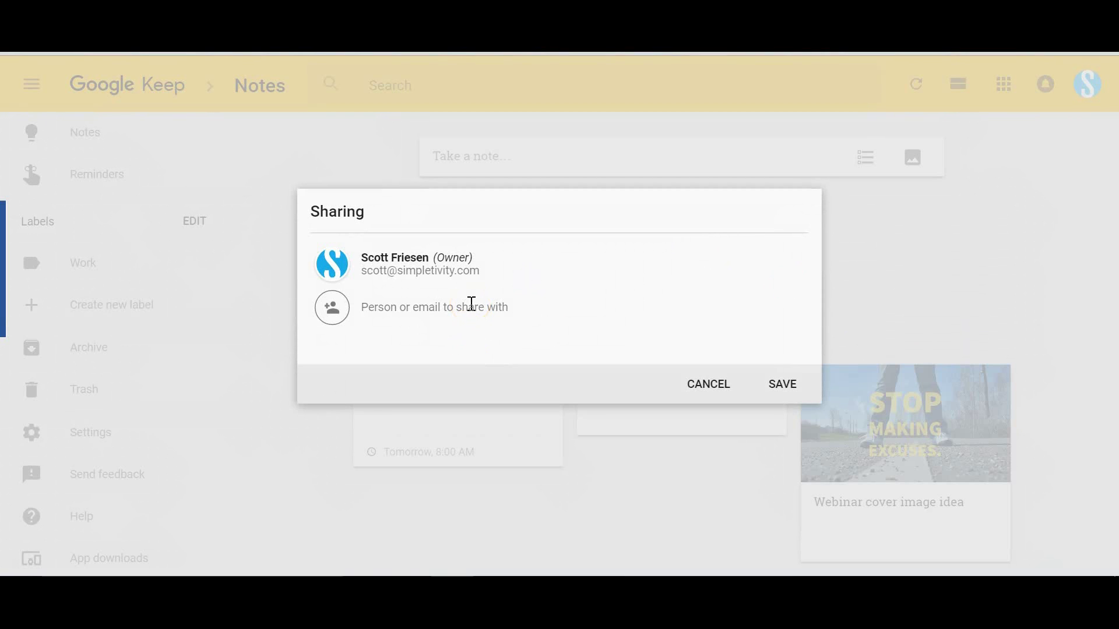
{"action": "left_click", "coordinate": [473, 304]}
{"action": "left_click", "coordinate": [716, 388]}
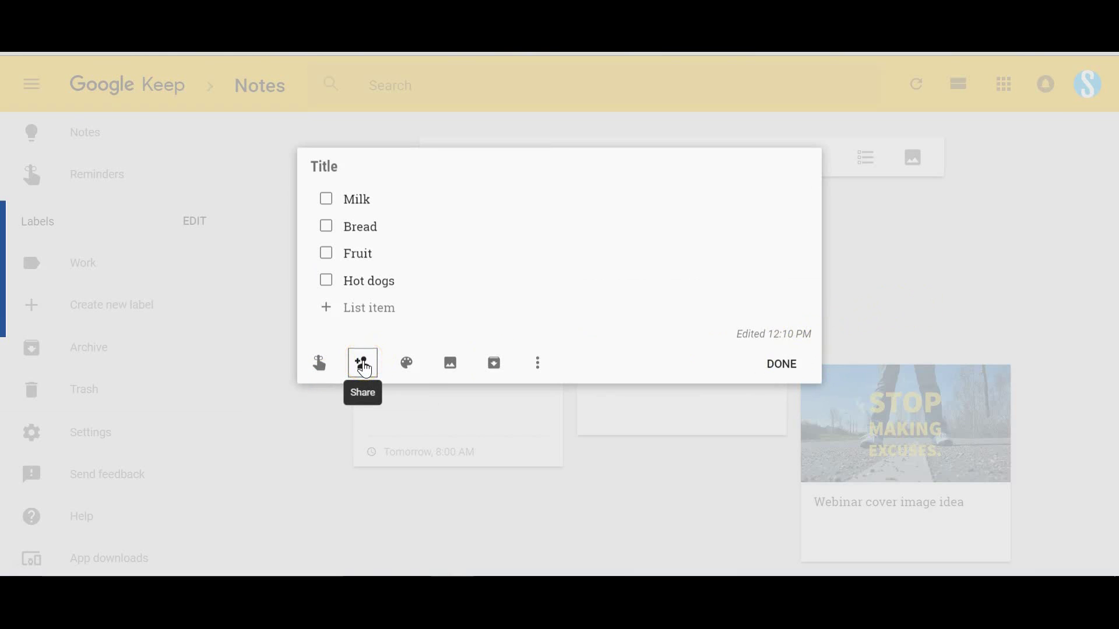
Step: Colour the Milk/Bread checklist note red and the dinner plans note blue
{"action": "left_click", "coordinate": [400, 366]}
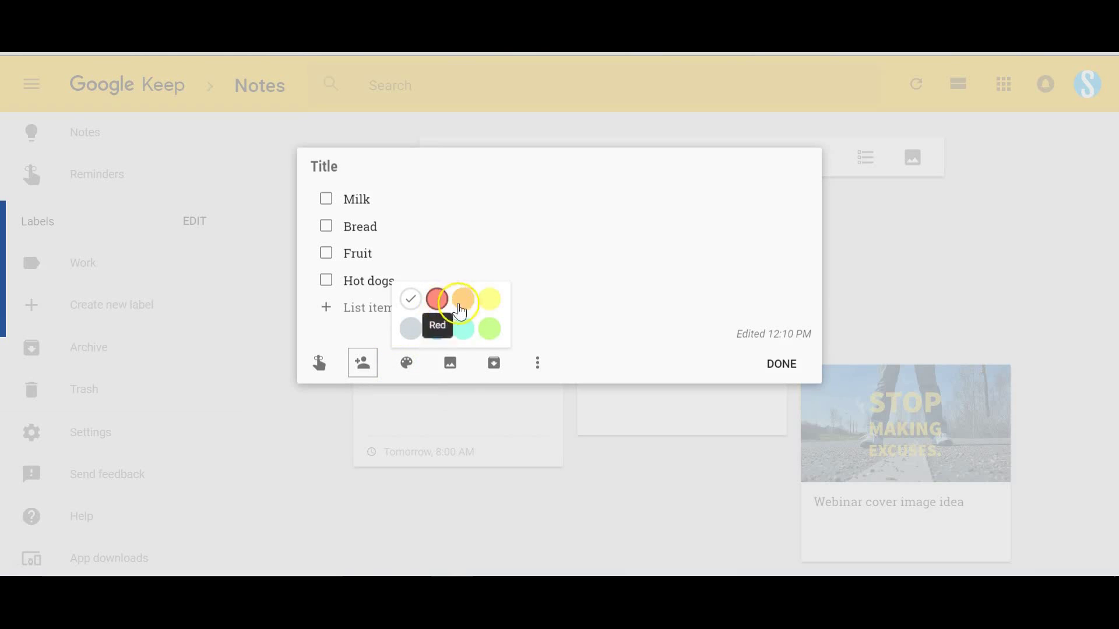
{"action": "left_click", "coordinate": [438, 302]}
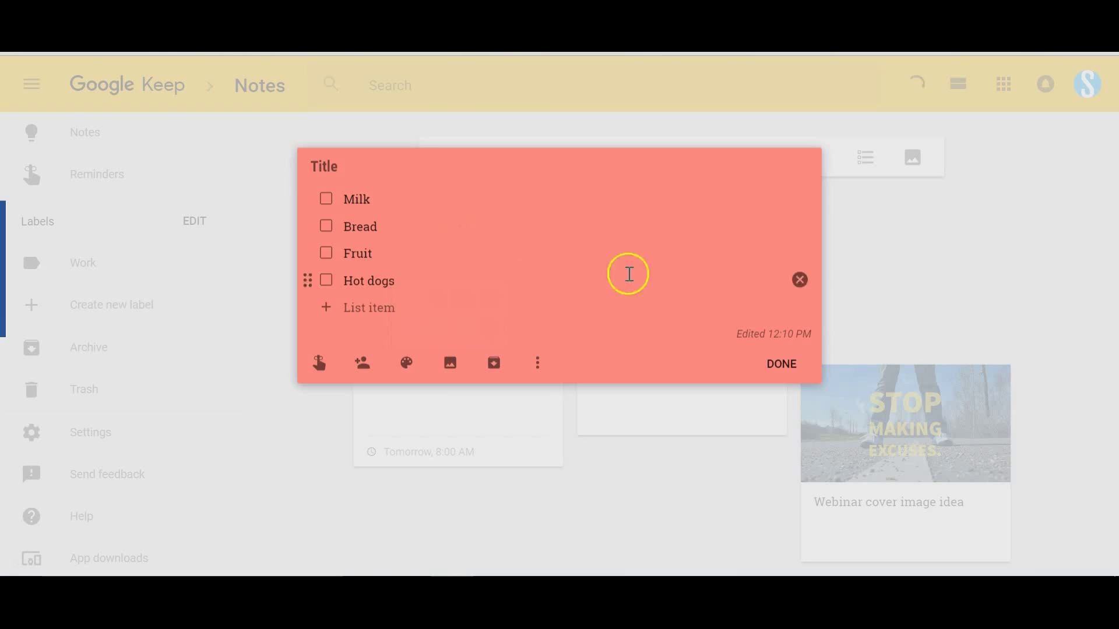
{"action": "left_click", "coordinate": [1071, 271]}
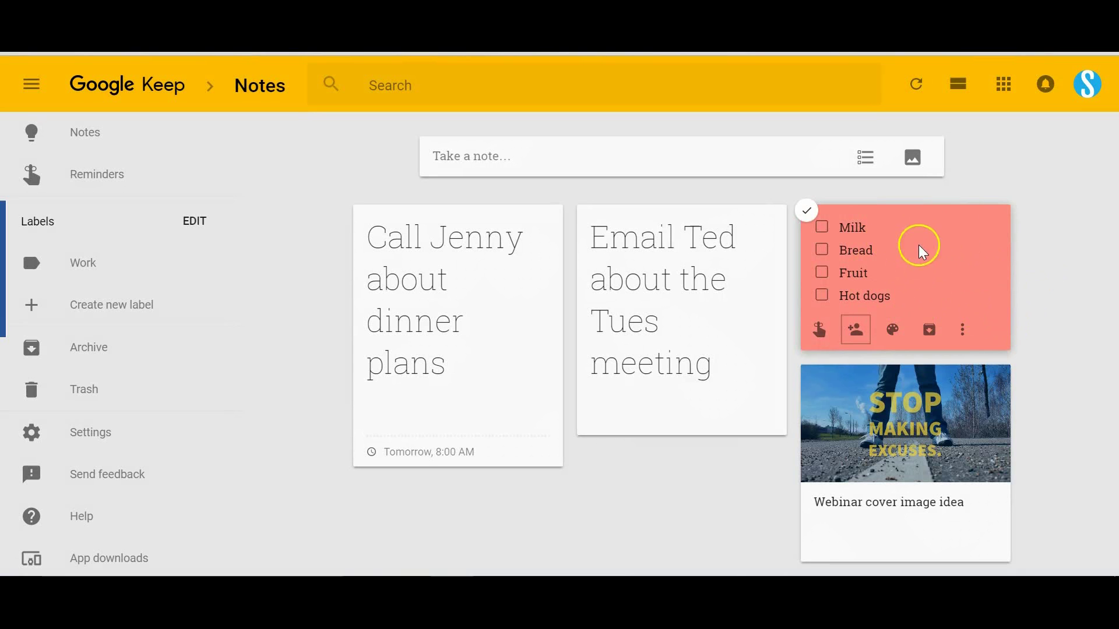
{"action": "mouse_move", "coordinate": [938, 253]}
{"action": "left_mouse_down"}
{"action": "mouse_move", "coordinate": [707, 274]}
{"action": "mouse_move", "coordinate": [962, 250]}
{"action": "mouse_move", "coordinate": [953, 280]}
{"action": "mouse_move", "coordinate": [921, 265]}
{"action": "left_mouse_up"}
{"action": "mouse_move", "coordinate": [445, 415]}
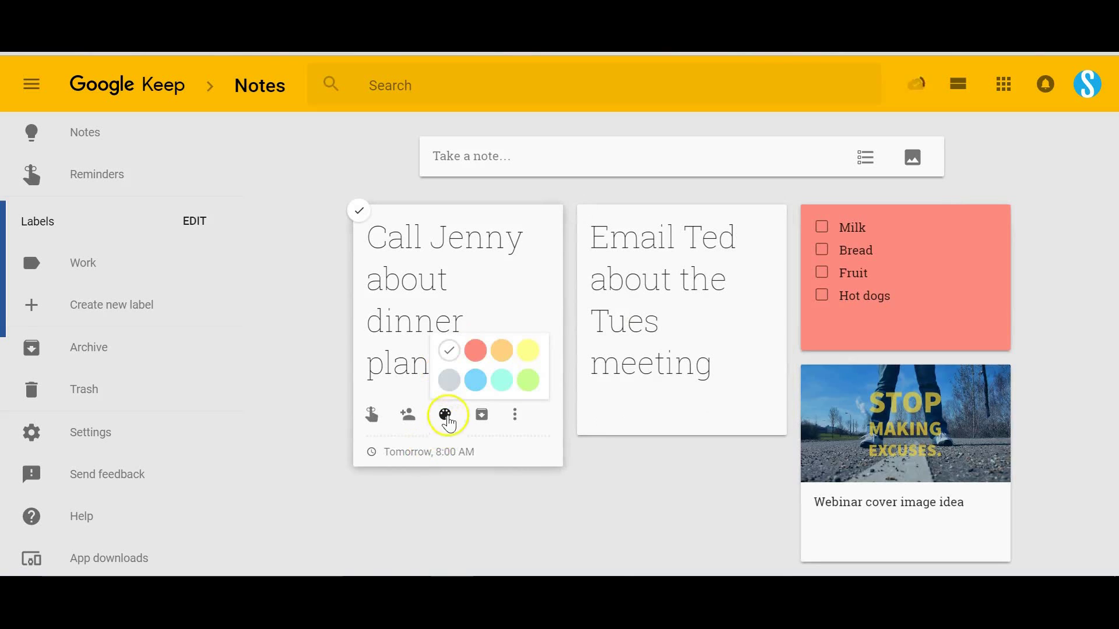
{"action": "left_click", "coordinate": [474, 383]}
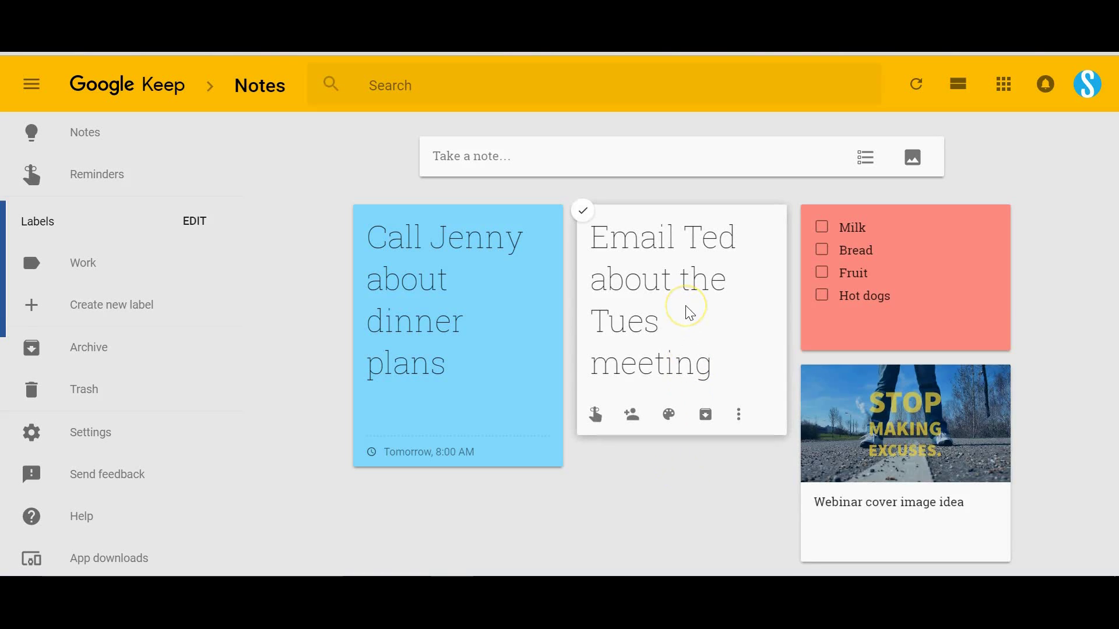
Step: Open the More options menu on the Tues meeting email note
{"action": "mouse_move", "coordinate": [671, 415]}
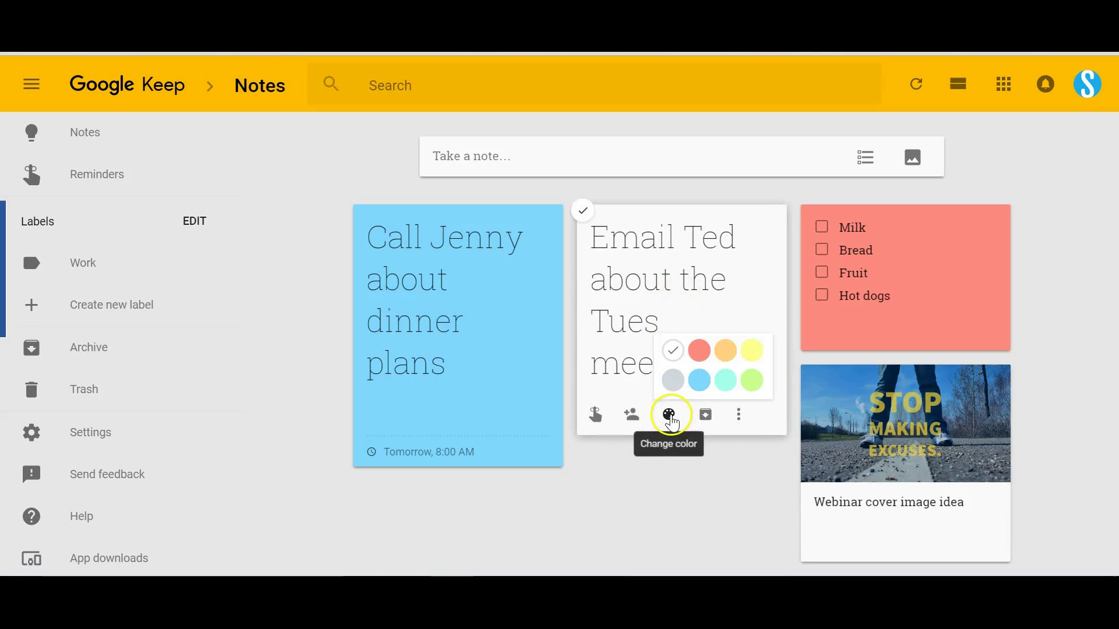
{"action": "left_click", "coordinate": [707, 421]}
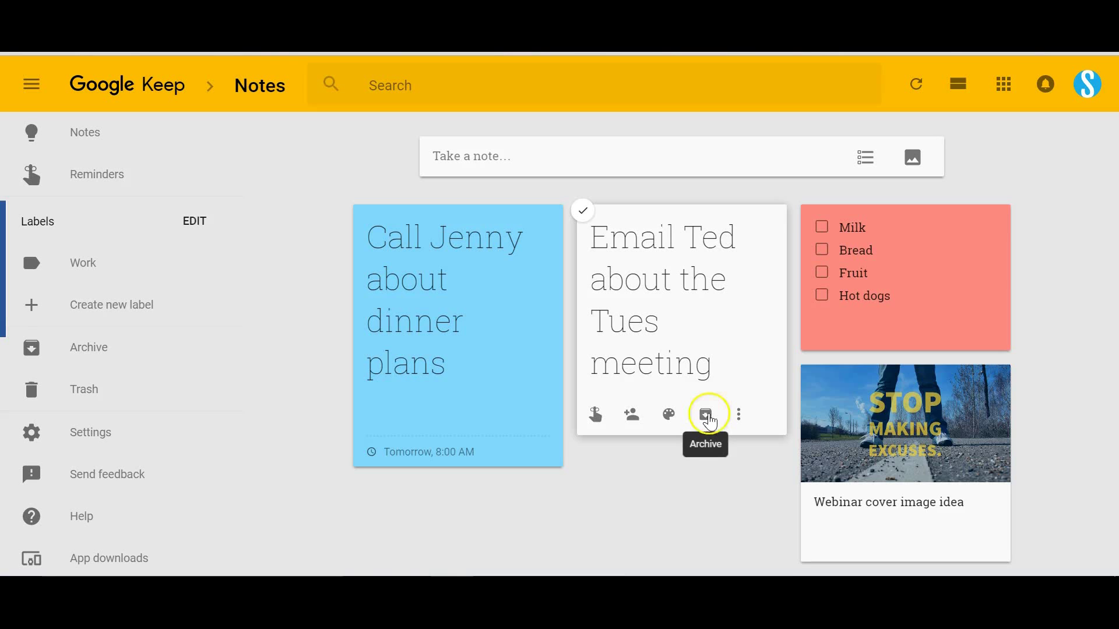
{"action": "left_click", "coordinate": [739, 416]}
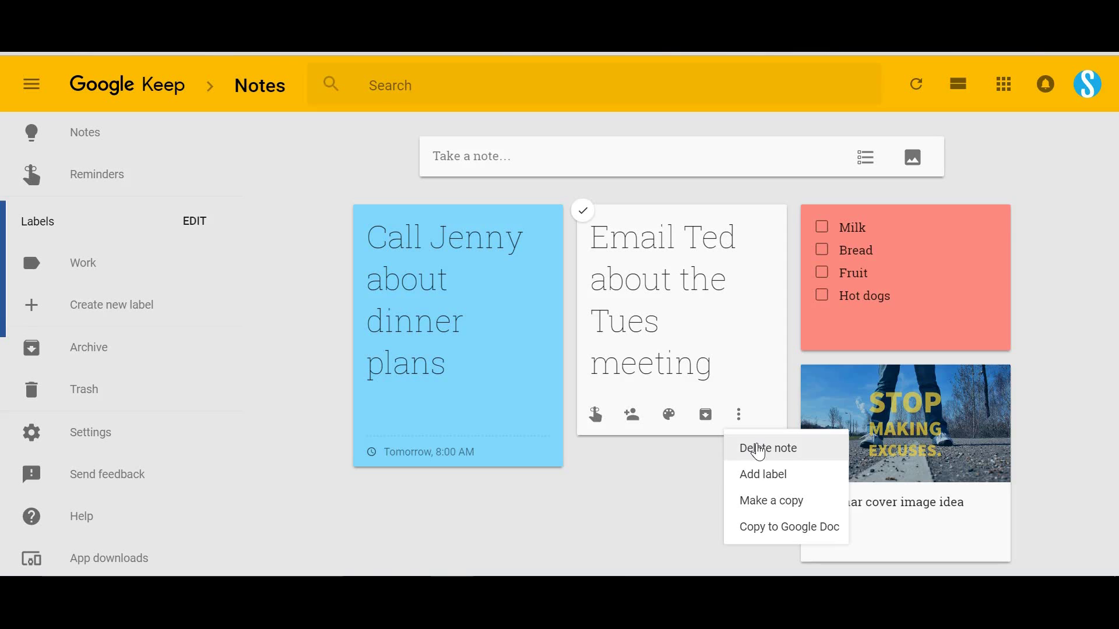
Step: Label the Tues meeting note Work and check it under the Work filter
{"action": "left_click", "coordinate": [770, 473]}
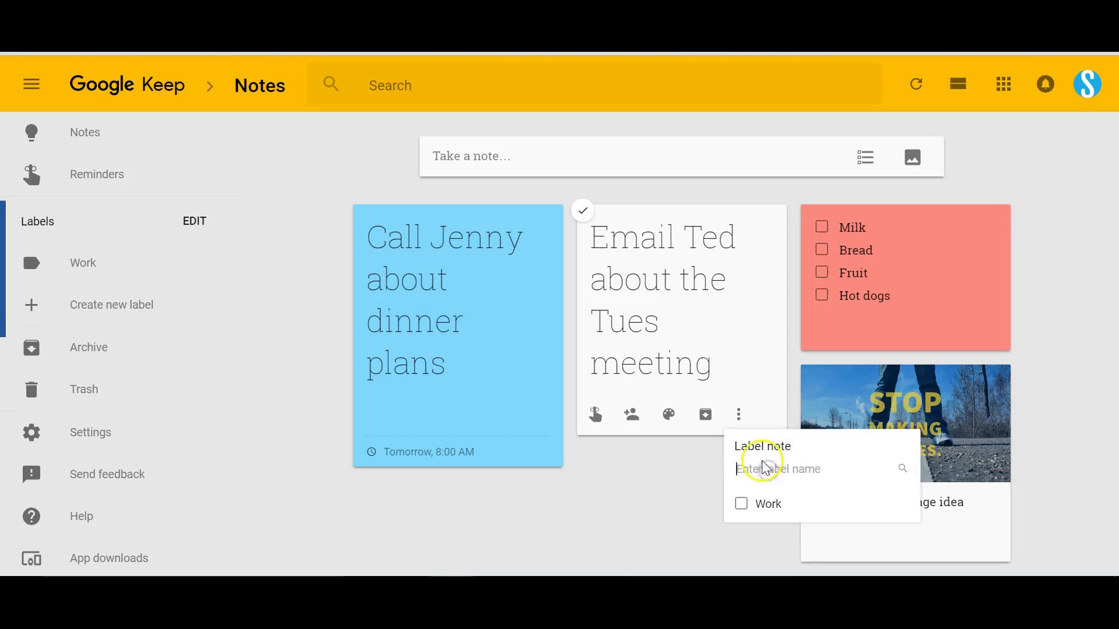
{"action": "left_click", "coordinate": [741, 508]}
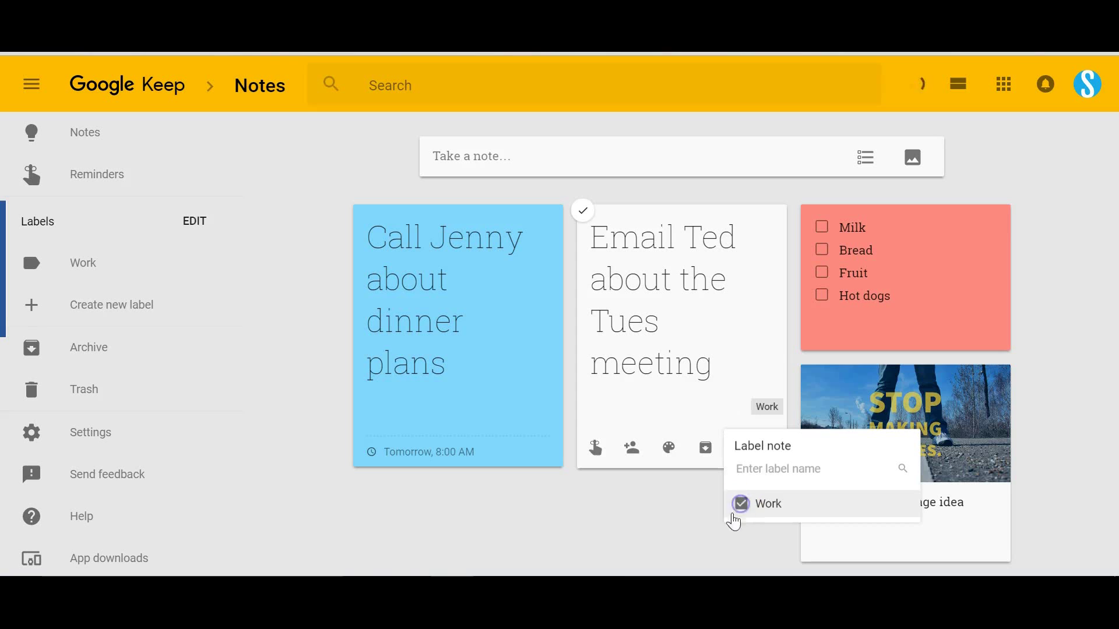
{"action": "left_click", "coordinate": [669, 521]}
{"action": "left_click", "coordinate": [768, 408]}
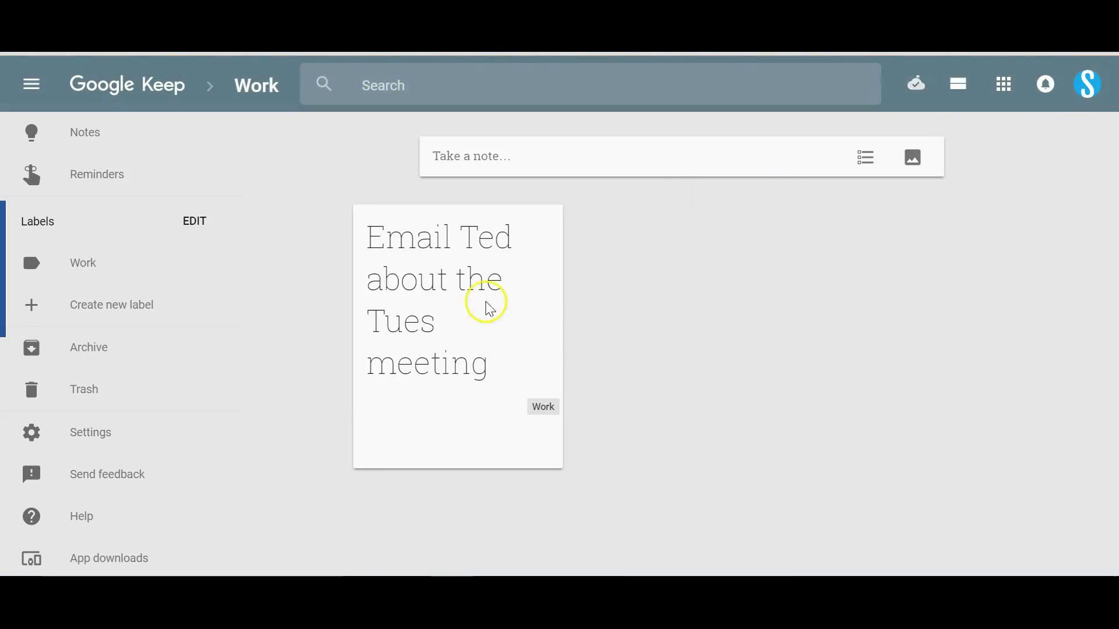
{"action": "left_click", "coordinate": [96, 137]}
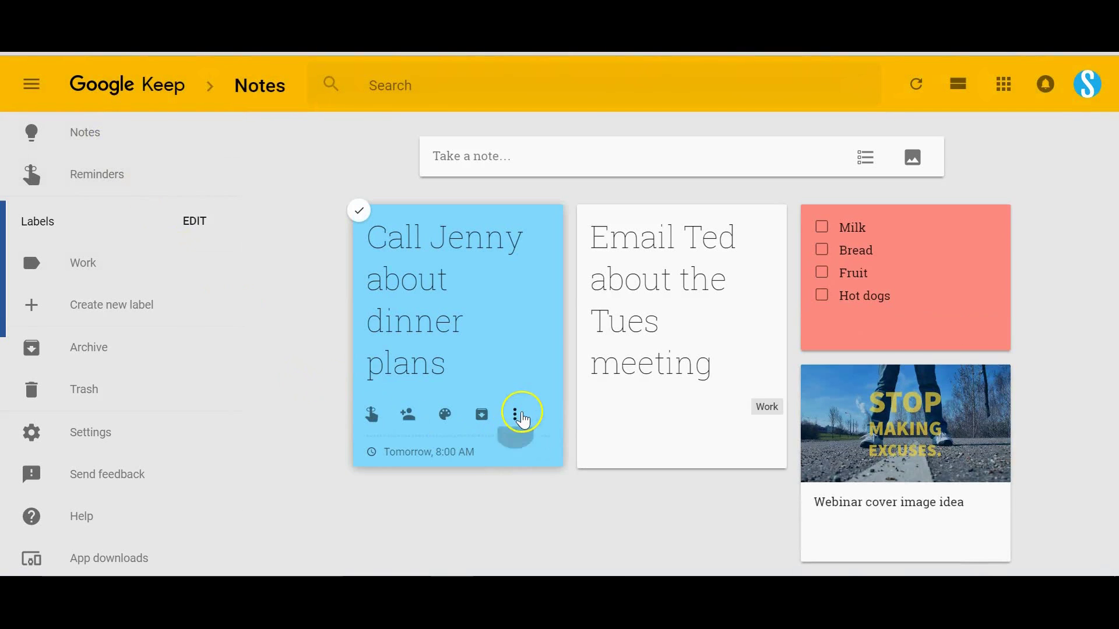
Step: Label the dinner plans note Work too and view the Work-filtered notes
{"action": "left_click", "coordinate": [517, 414]}
{"action": "left_click", "coordinate": [539, 473]}
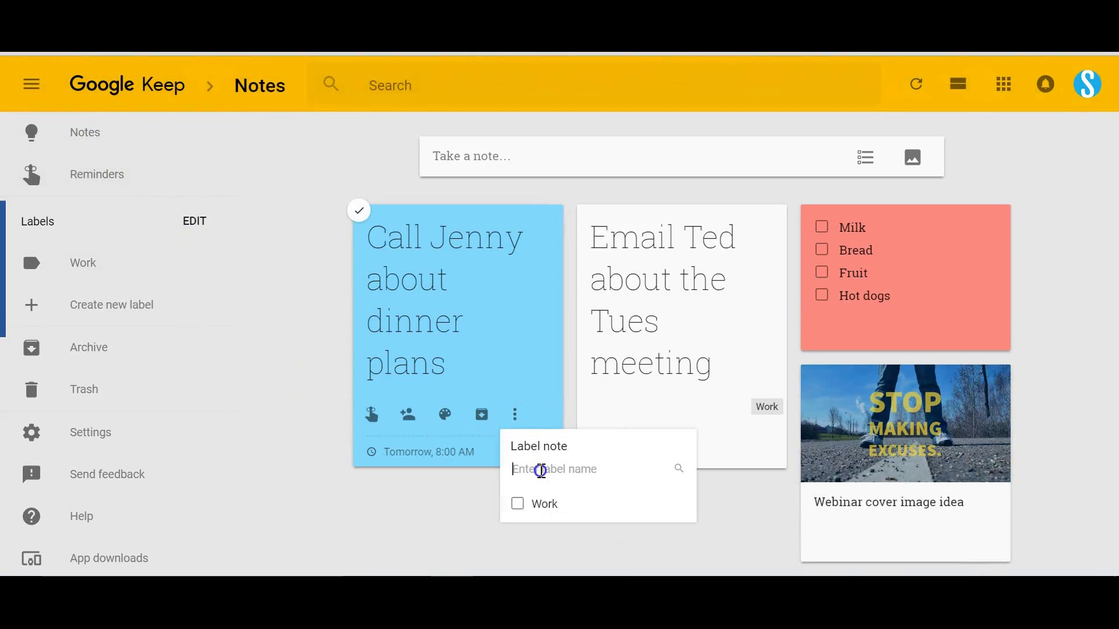
{"action": "left_click", "coordinate": [511, 504]}
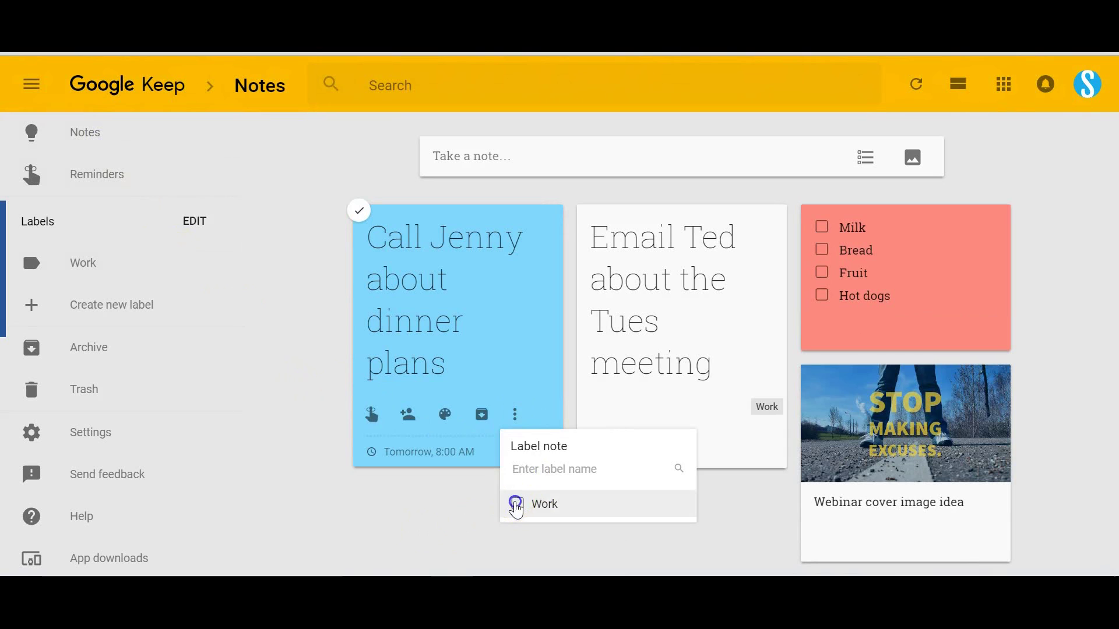
{"action": "left_click", "coordinate": [433, 536]}
{"action": "left_click", "coordinate": [91, 266]}
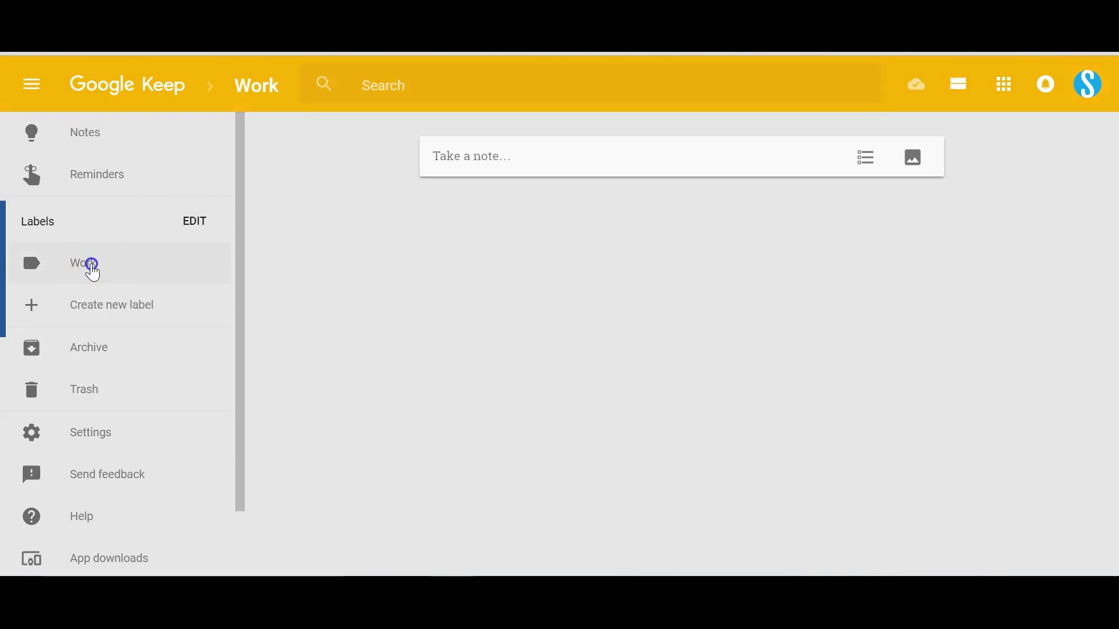
{"action": "left_click", "coordinate": [76, 131]}
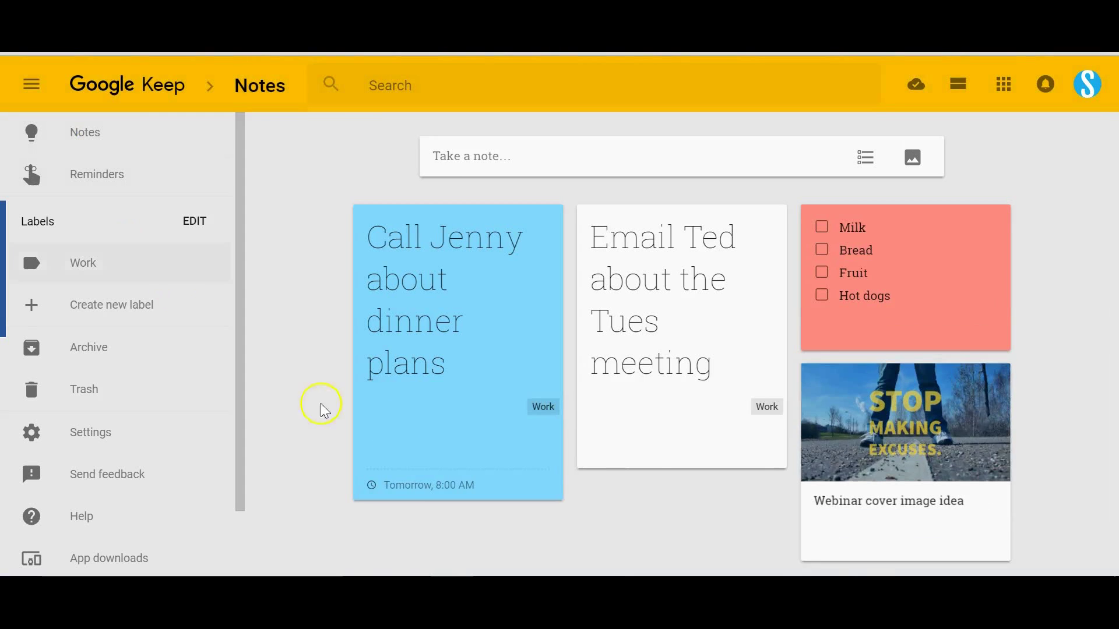
Step: Uncheck Work on the dinner plans note and switch back to all notes
{"action": "left_click", "coordinate": [767, 411]}
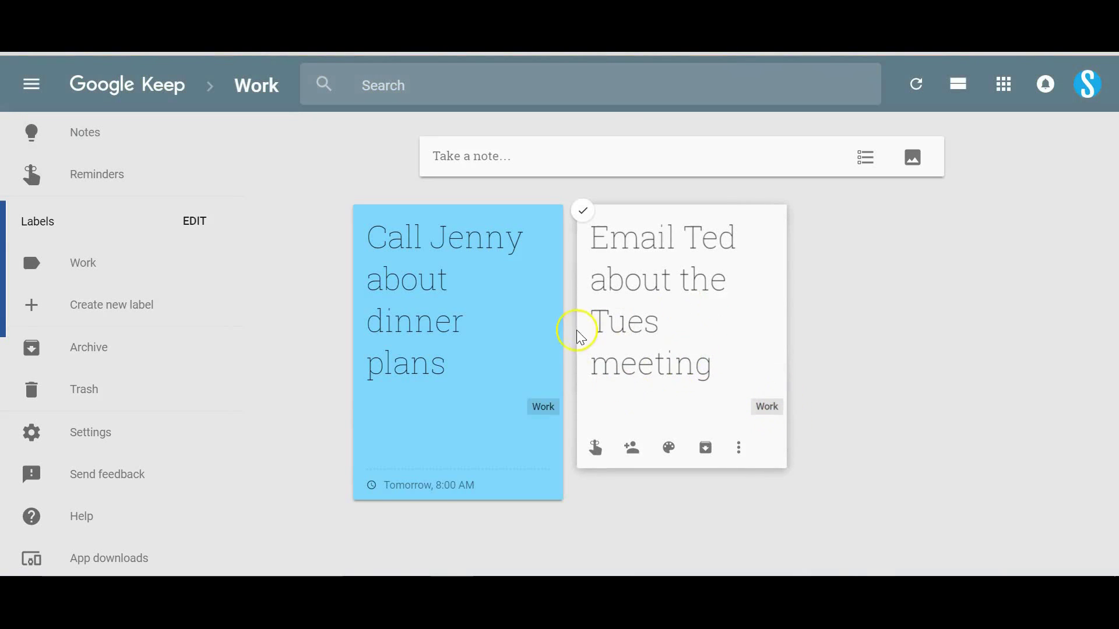
{"action": "left_click", "coordinate": [548, 410]}
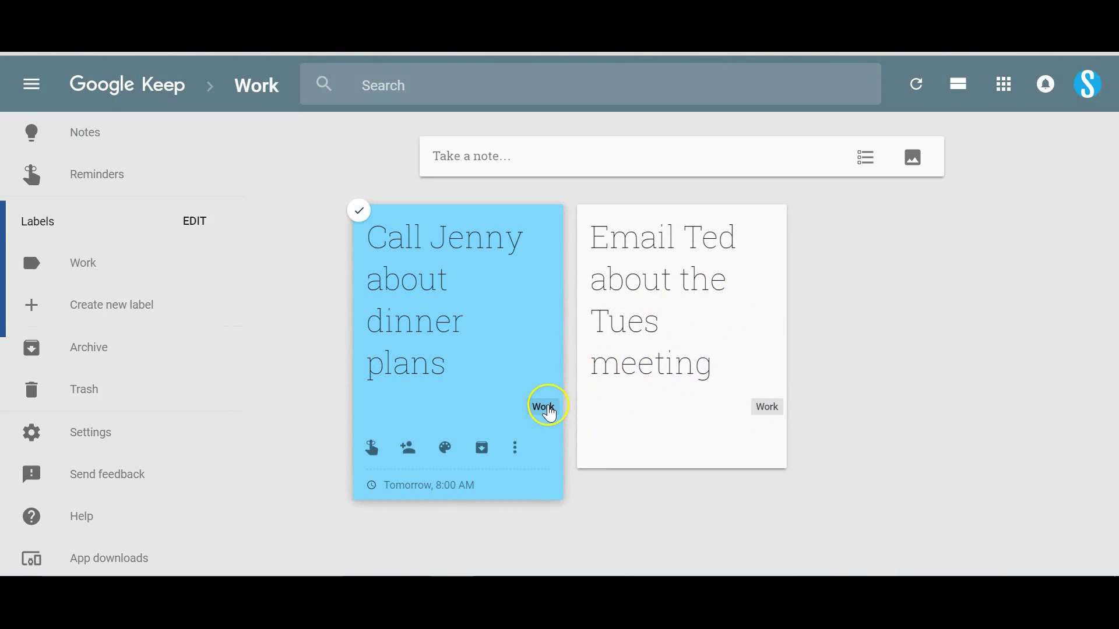
{"action": "left_click", "coordinate": [515, 447]}
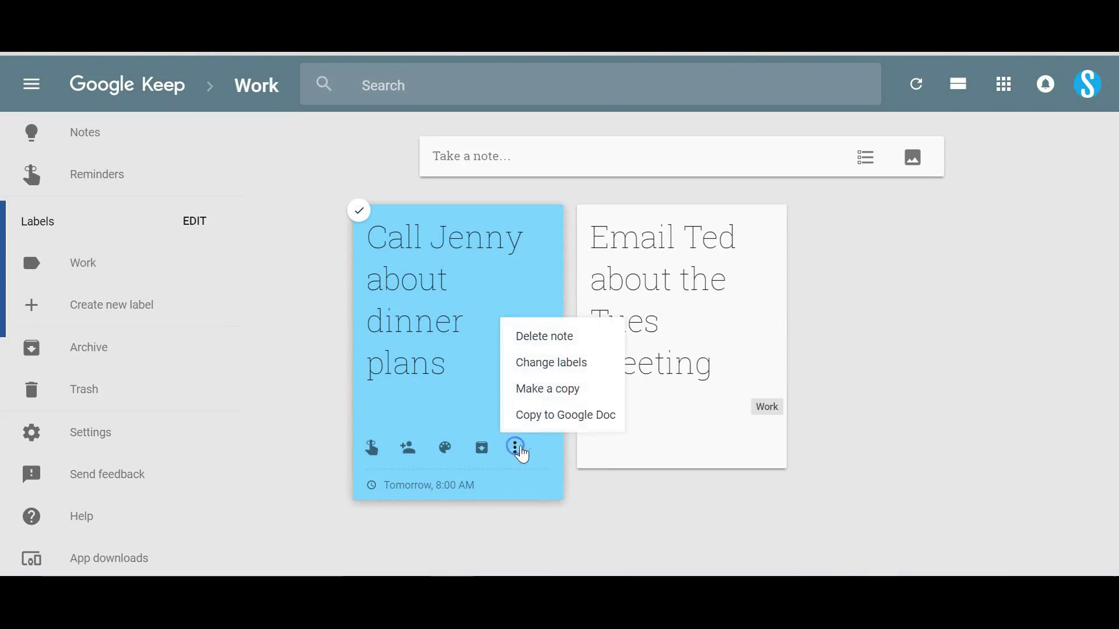
{"action": "left_click", "coordinate": [533, 364]}
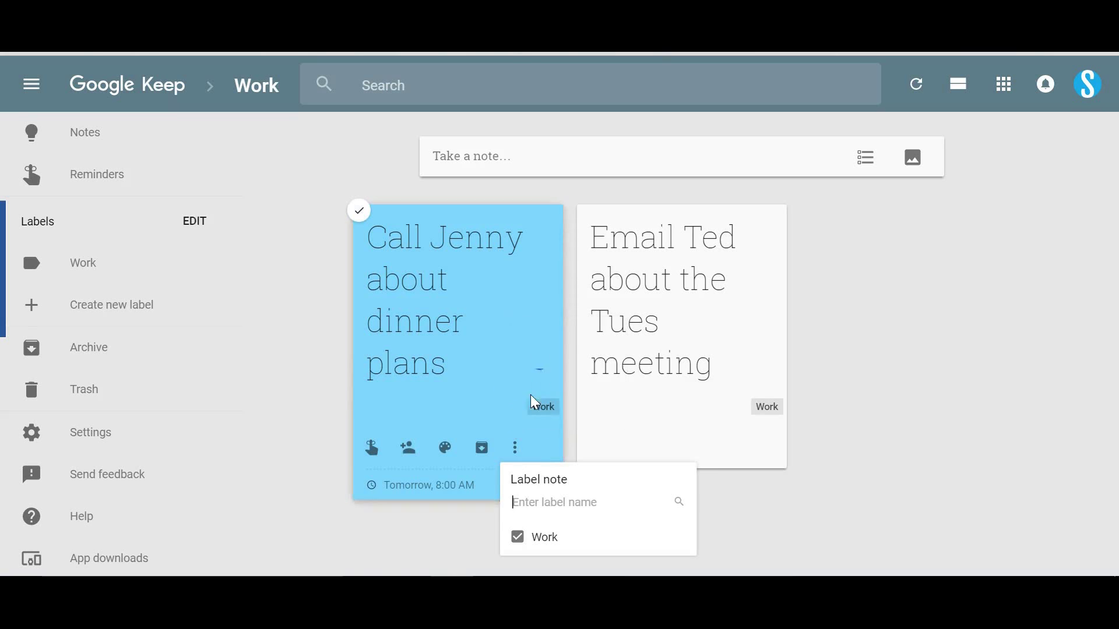
{"action": "left_click", "coordinate": [517, 536]}
{"action": "left_click", "coordinate": [303, 446]}
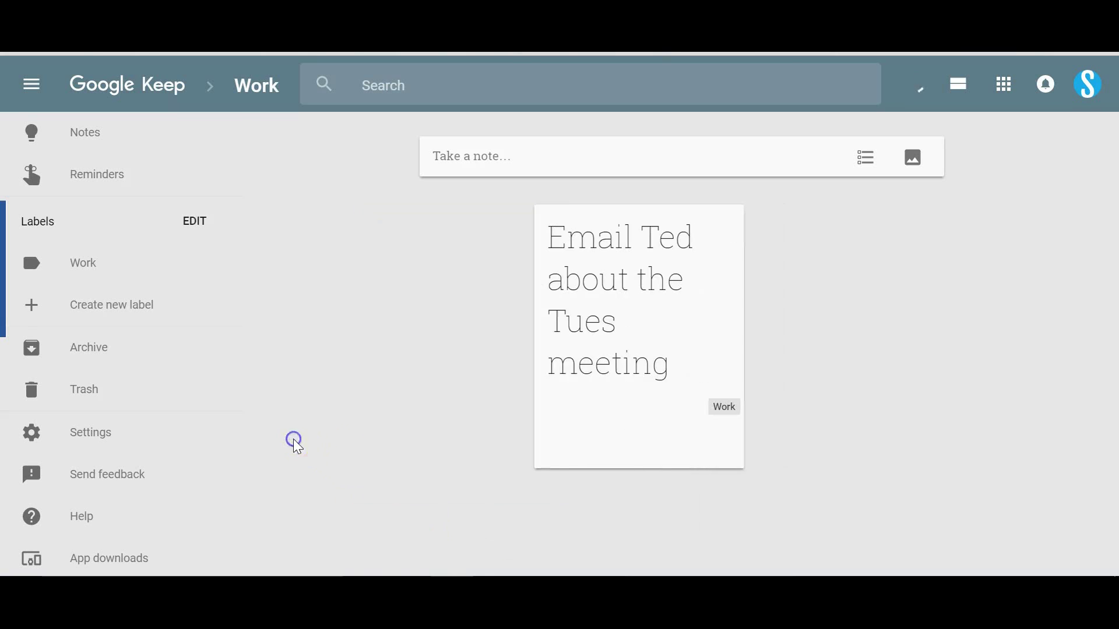
{"action": "left_click", "coordinate": [93, 131]}
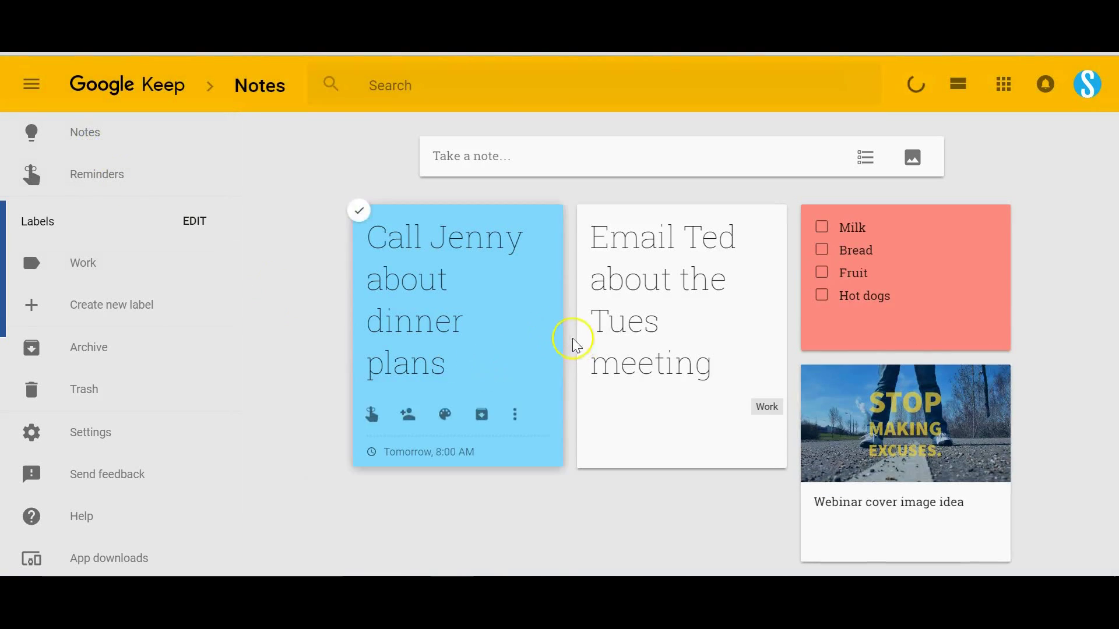
Step: Add a #Work hashtag line to the dinner plans note, picking the Work label
{"action": "left_click", "coordinate": [455, 309]}
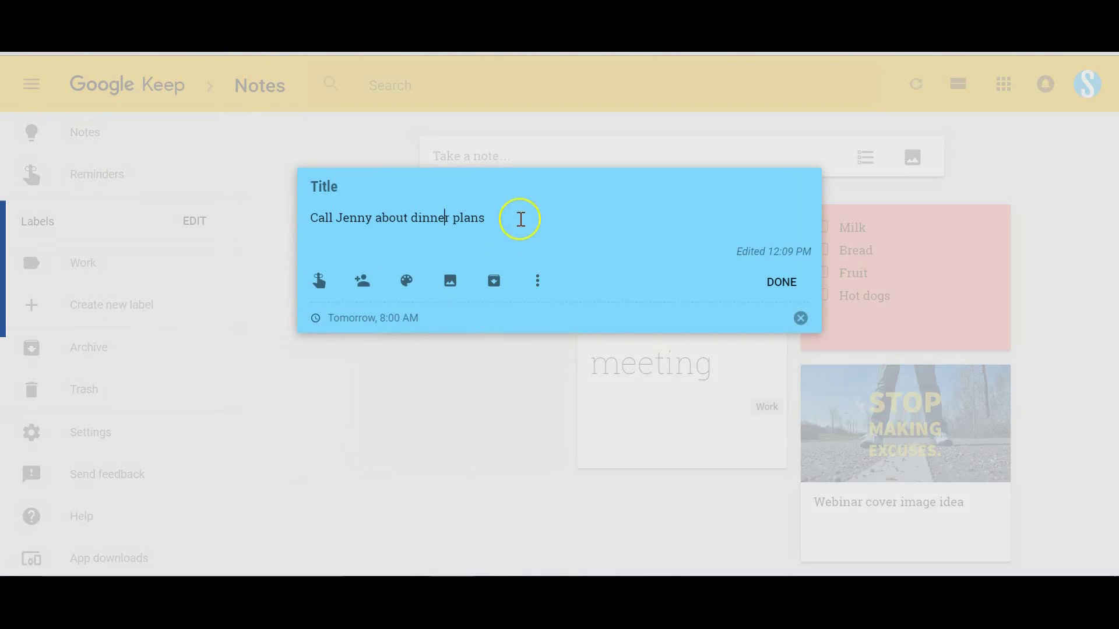
{"action": "key", "text": "Return"}
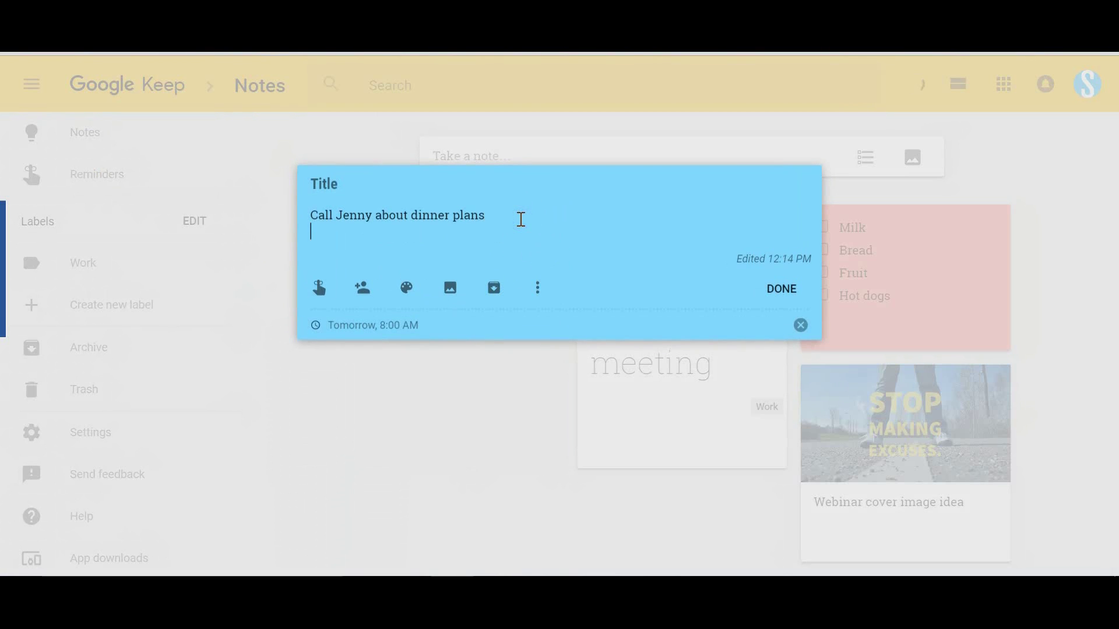
{"action": "type", "text": "#"}
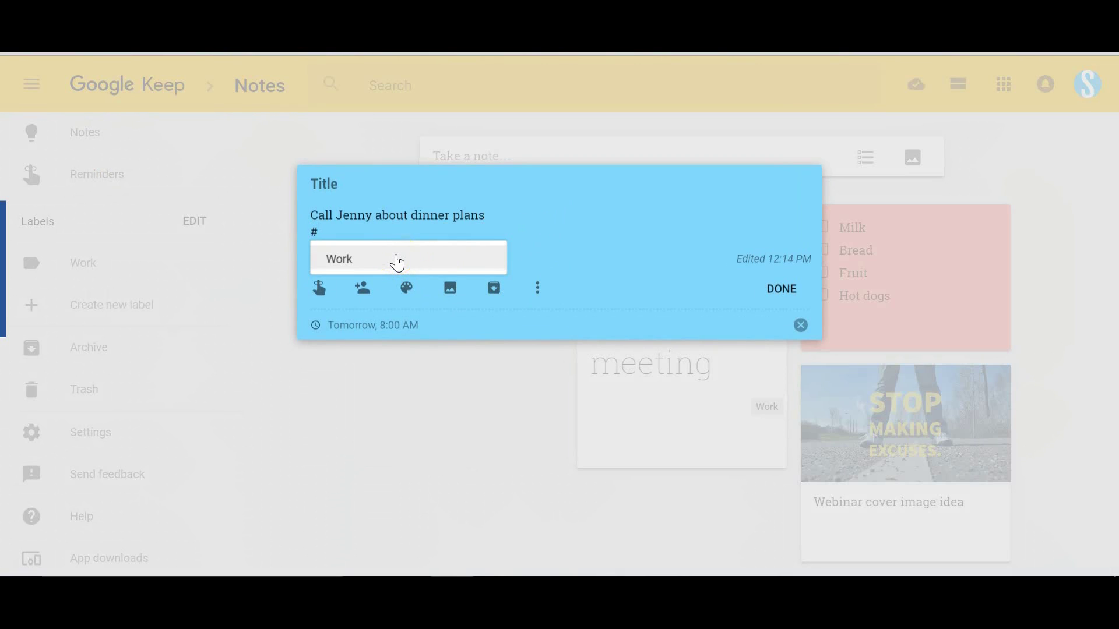
{"action": "left_click", "coordinate": [396, 259]}
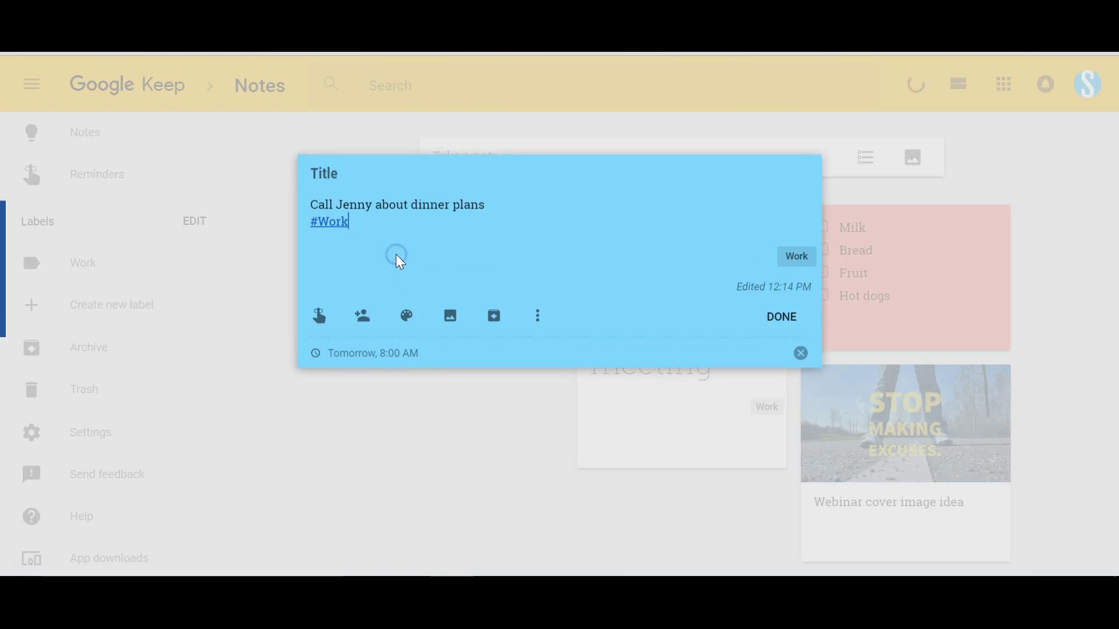
{"action": "left_click", "coordinate": [780, 314]}
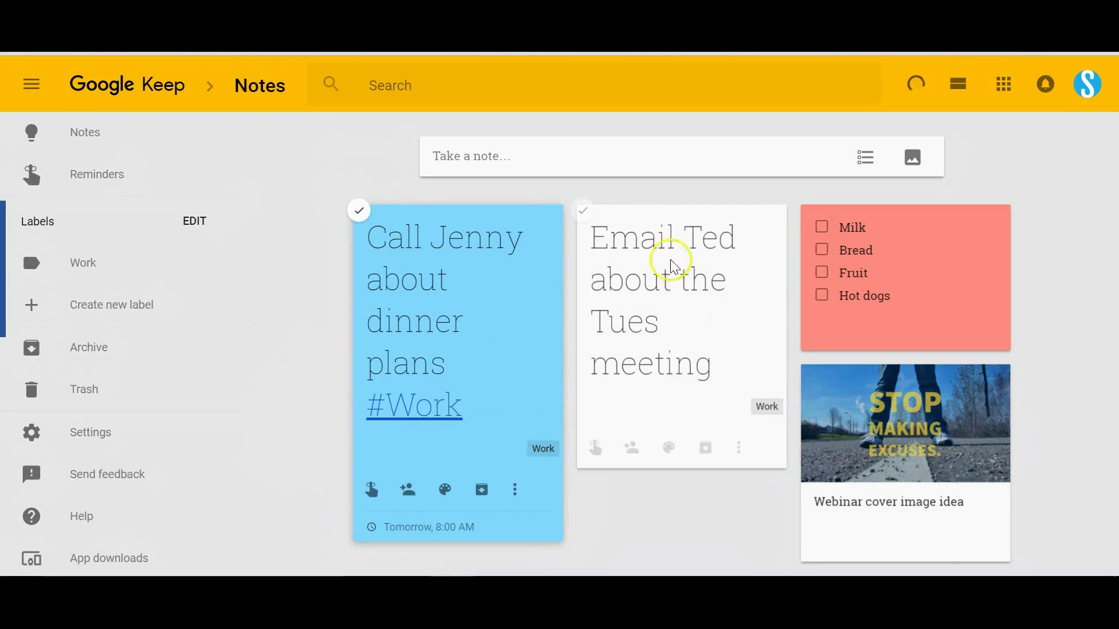
Step: Create a new note 'send out the meting agenda #work' with the Work label applied
{"action": "left_click", "coordinate": [513, 166]}
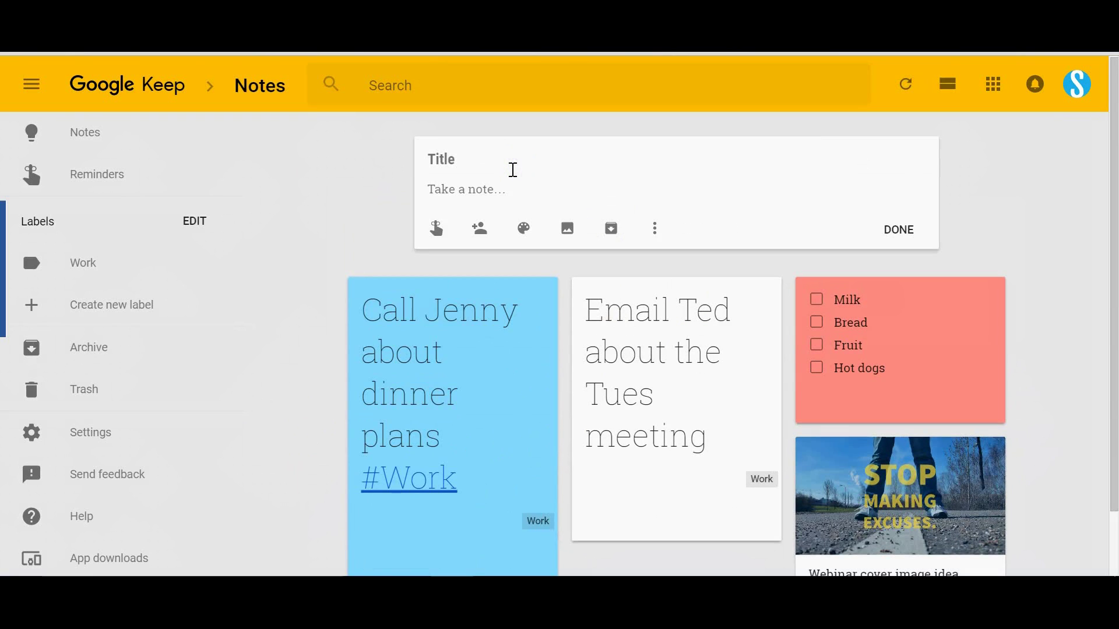
{"action": "type", "text": "send out the meting agenda"}
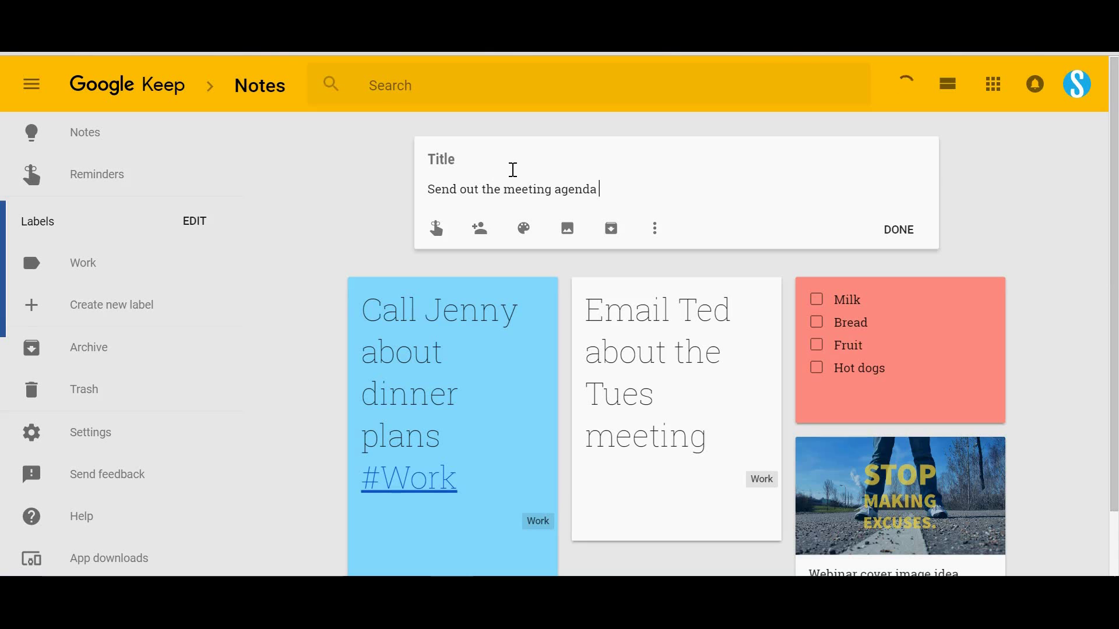
{"action": "type", "text": " #"}
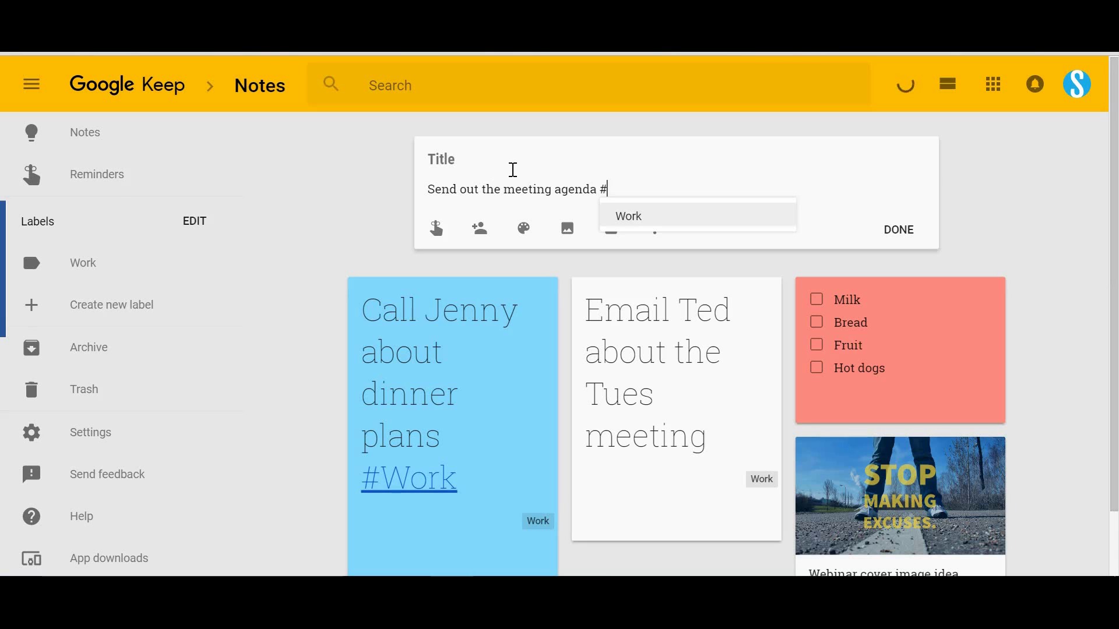
{"action": "type", "text": "work"}
{"action": "key", "text": "Return"}
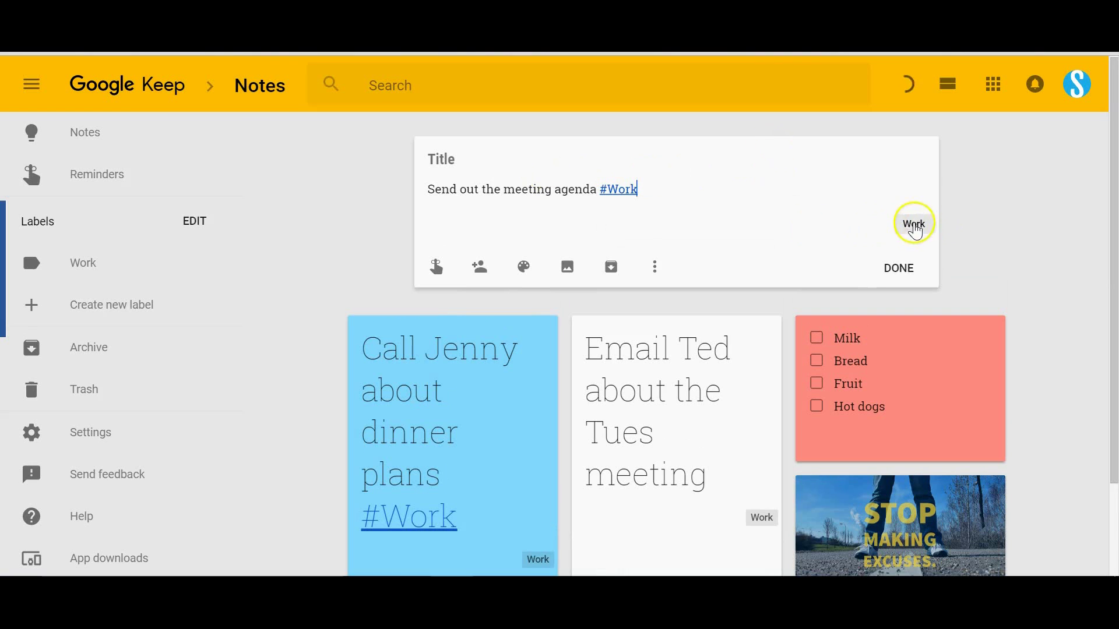
{"action": "left_click", "coordinate": [877, 268]}
{"action": "scroll", "coordinate": [663, 397], "scroll_direction": "down", "scroll_amount": 2}
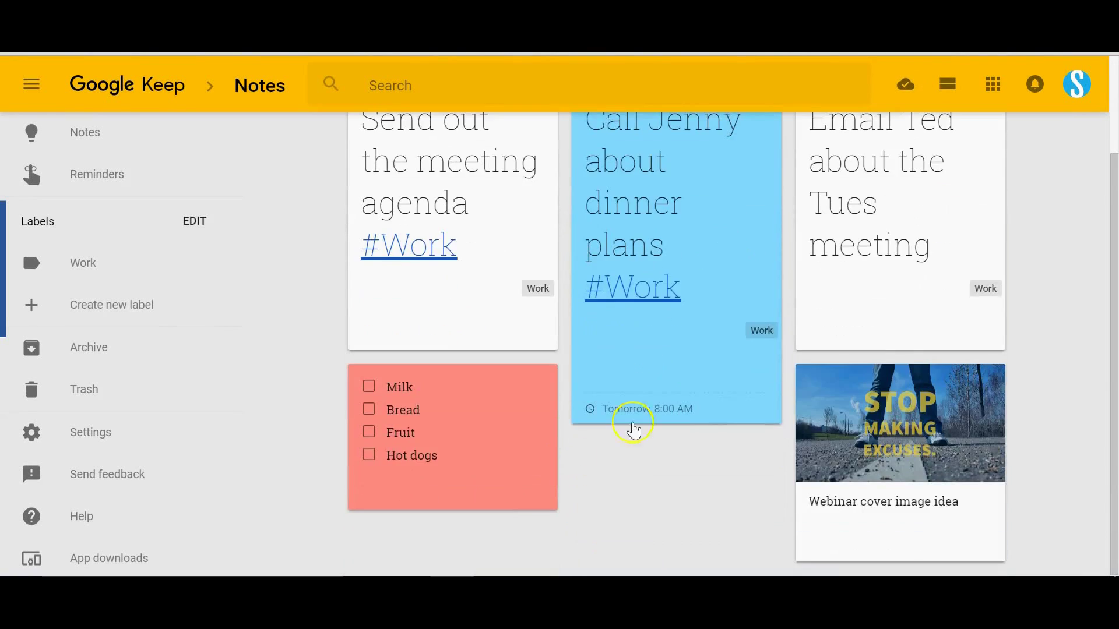
{"action": "scroll", "coordinate": [482, 274], "scroll_direction": "up", "scroll_amount": 2}
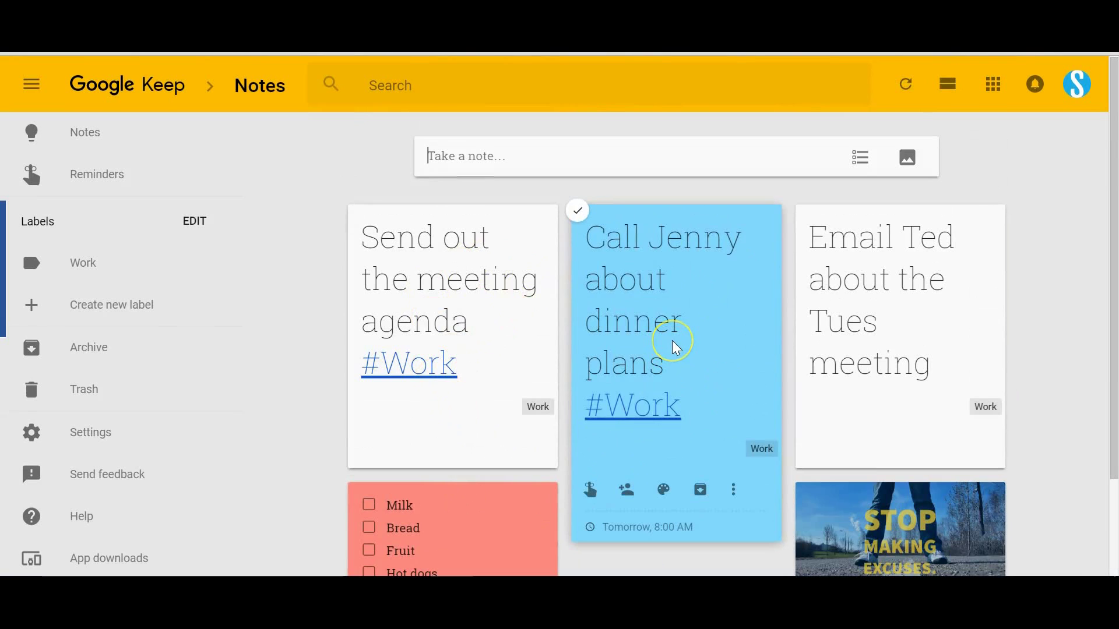
{"action": "scroll", "coordinate": [673, 340], "scroll_direction": "down", "scroll_amount": 2}
{"action": "scroll", "coordinate": [673, 340], "scroll_direction": "up", "scroll_amount": 2}
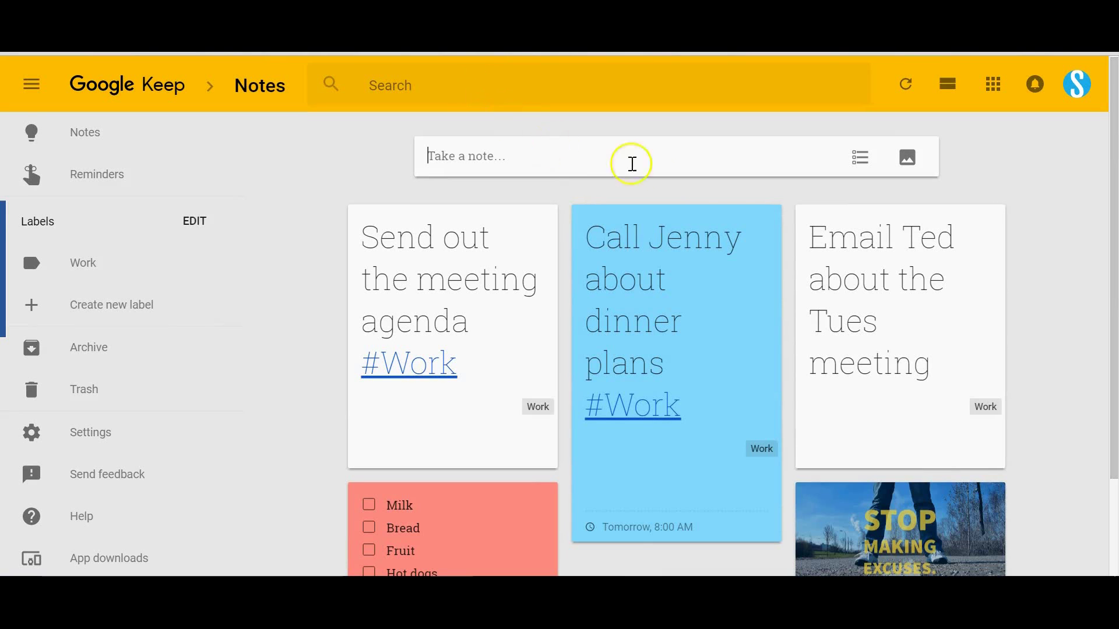
Step: Try the Reminders, Lists and Images type filters in search, clearing each one afterwards
{"action": "scroll", "coordinate": [284, 262], "scroll_direction": "down", "scroll_amount": 2}
{"action": "scroll", "coordinate": [289, 268], "scroll_direction": "up", "scroll_amount": 2}
{"action": "left_click", "coordinate": [412, 79]}
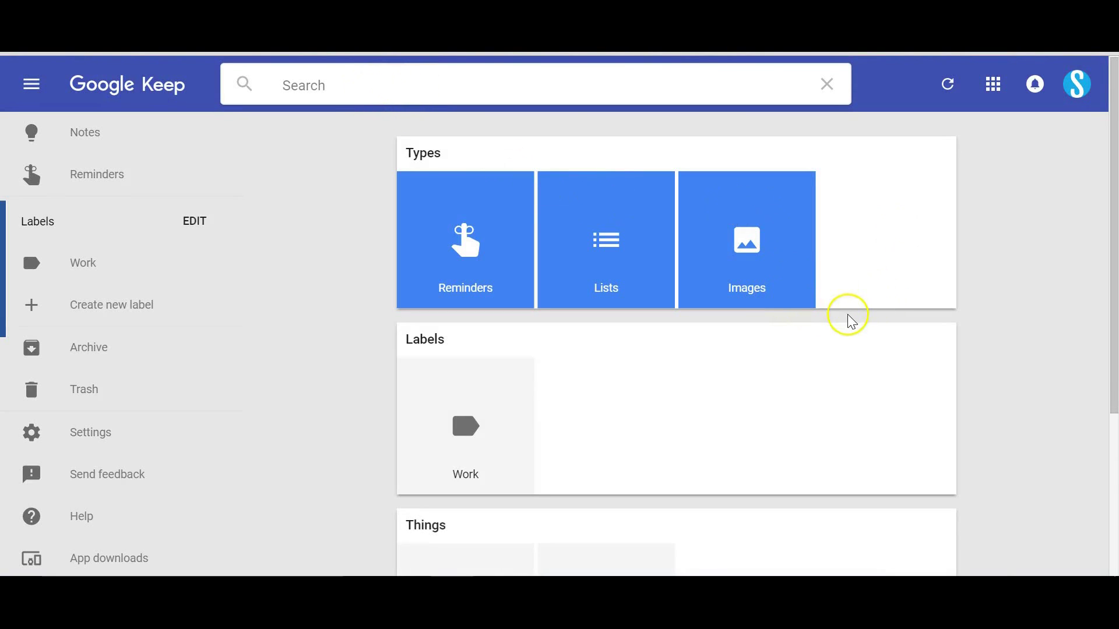
{"action": "scroll", "coordinate": [849, 320], "scroll_direction": "down", "scroll_amount": 4}
{"action": "scroll", "coordinate": [849, 322], "scroll_direction": "up", "scroll_amount": 4}
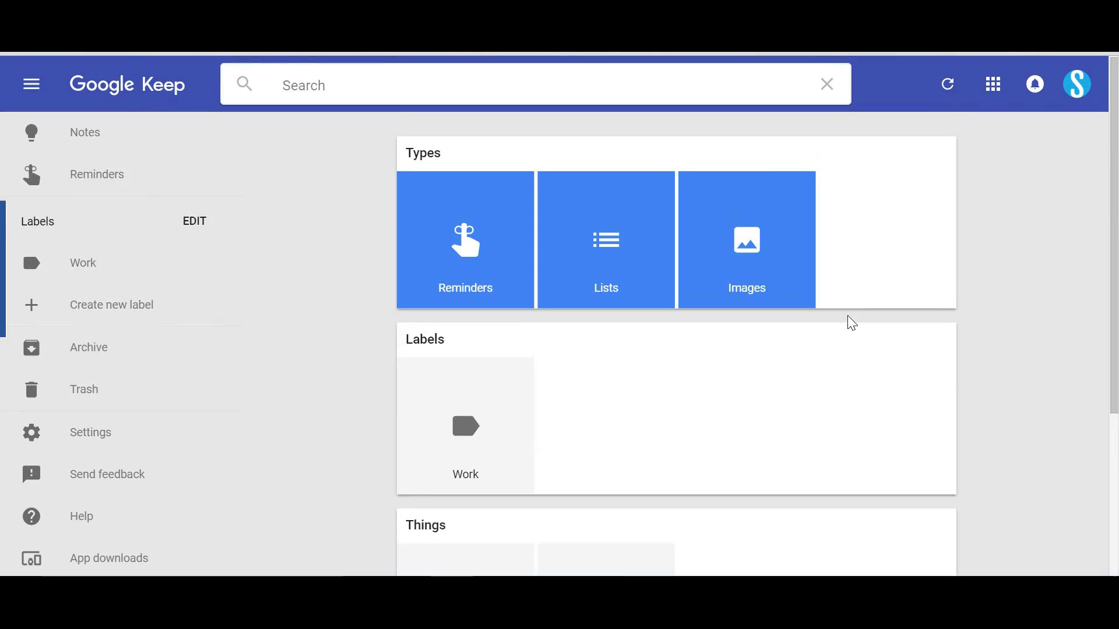
{"action": "left_click", "coordinate": [473, 239]}
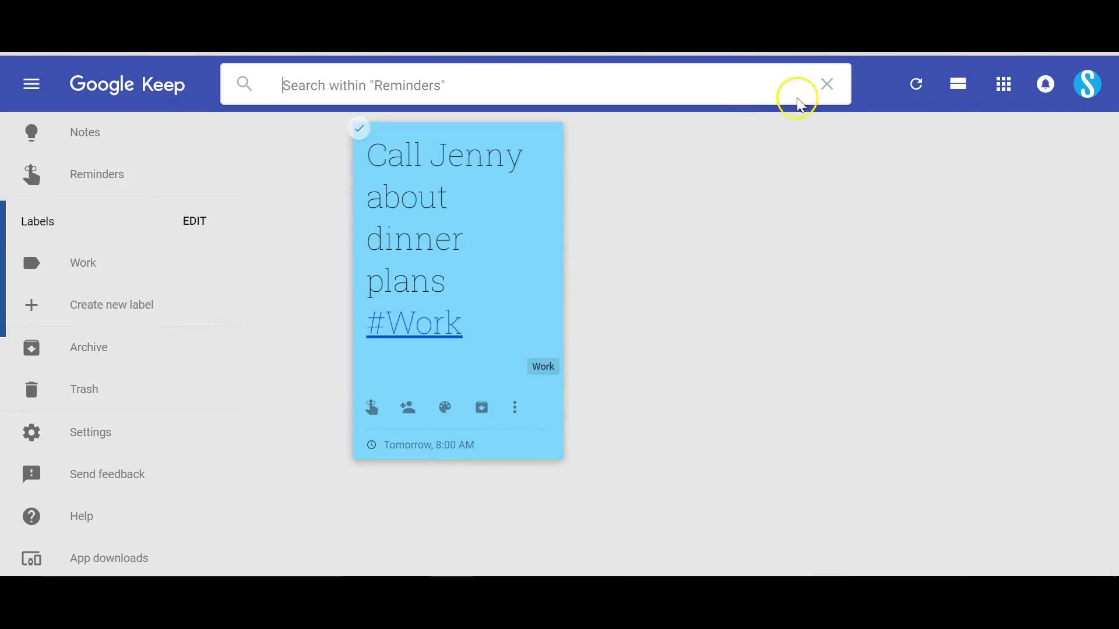
{"action": "left_click", "coordinate": [828, 86]}
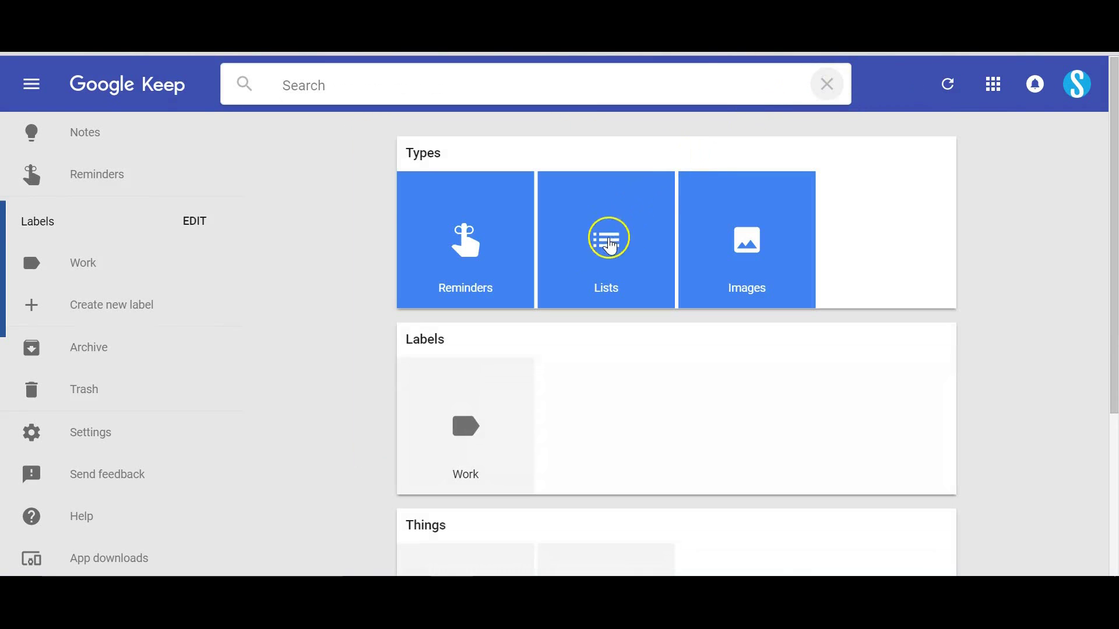
{"action": "left_click", "coordinate": [607, 238]}
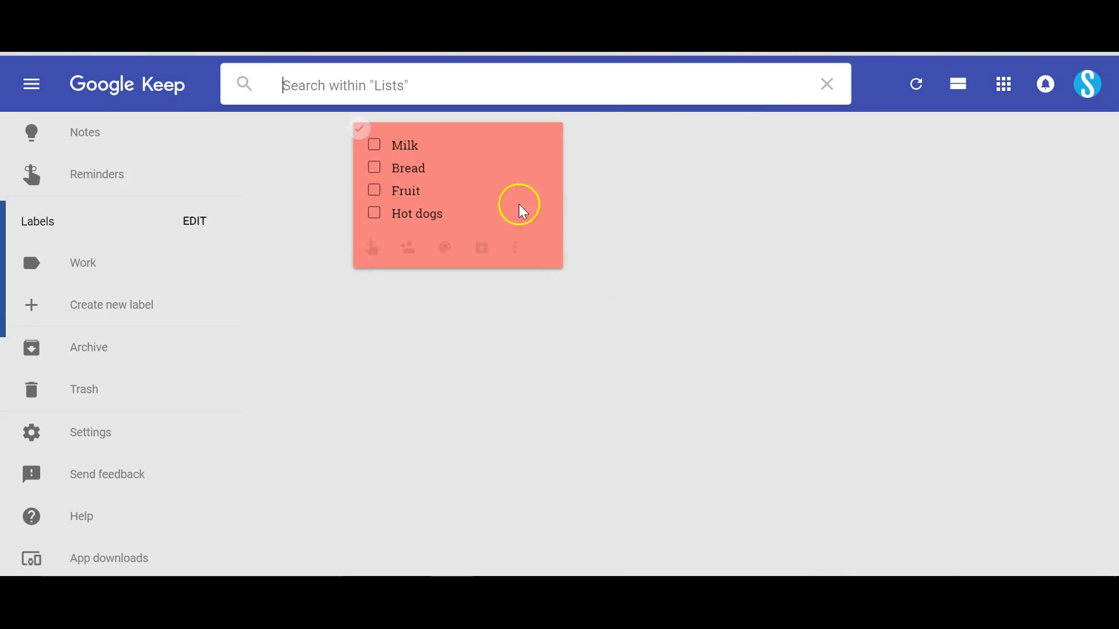
{"action": "left_click", "coordinate": [828, 85]}
{"action": "left_click", "coordinate": [746, 242]}
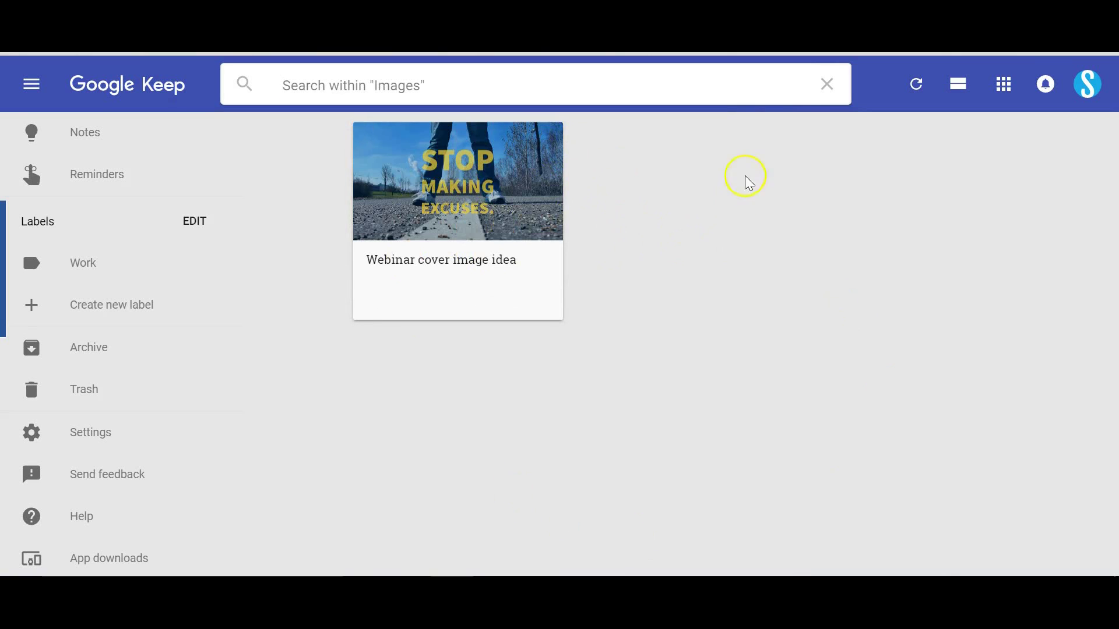
{"action": "left_click", "coordinate": [828, 84]}
Step: Search the notes for 'milk' to show only the Milk, Bread, Fruit, Hot dogs checklist
{"action": "scroll", "coordinate": [676, 271], "scroll_direction": "down", "scroll_amount": 3}
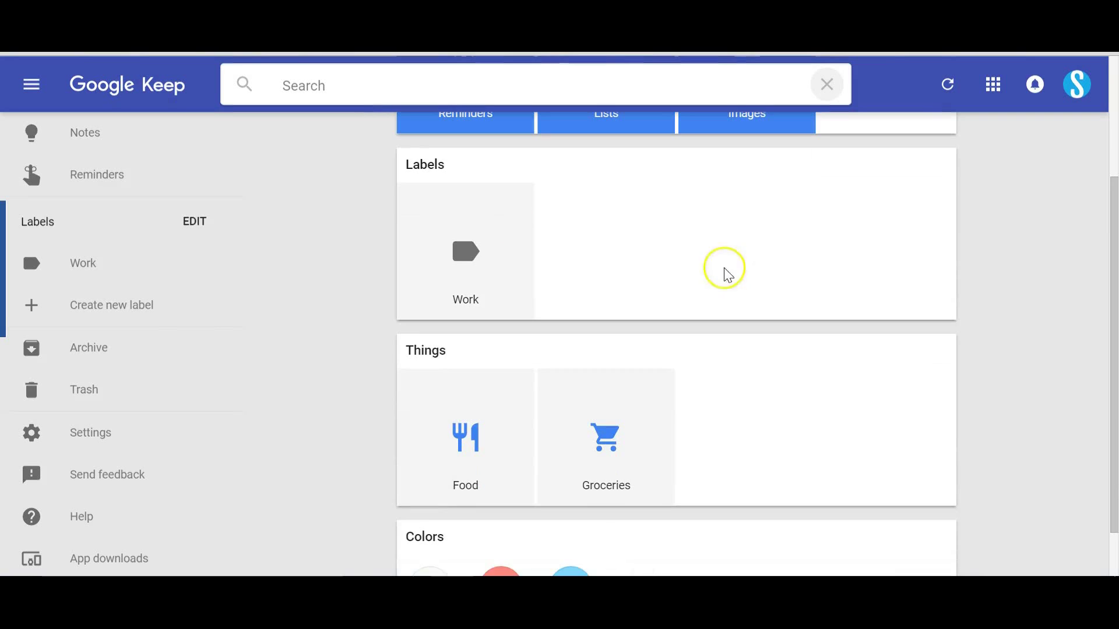
{"action": "scroll", "coordinate": [606, 342], "scroll_direction": "down", "scroll_amount": 1}
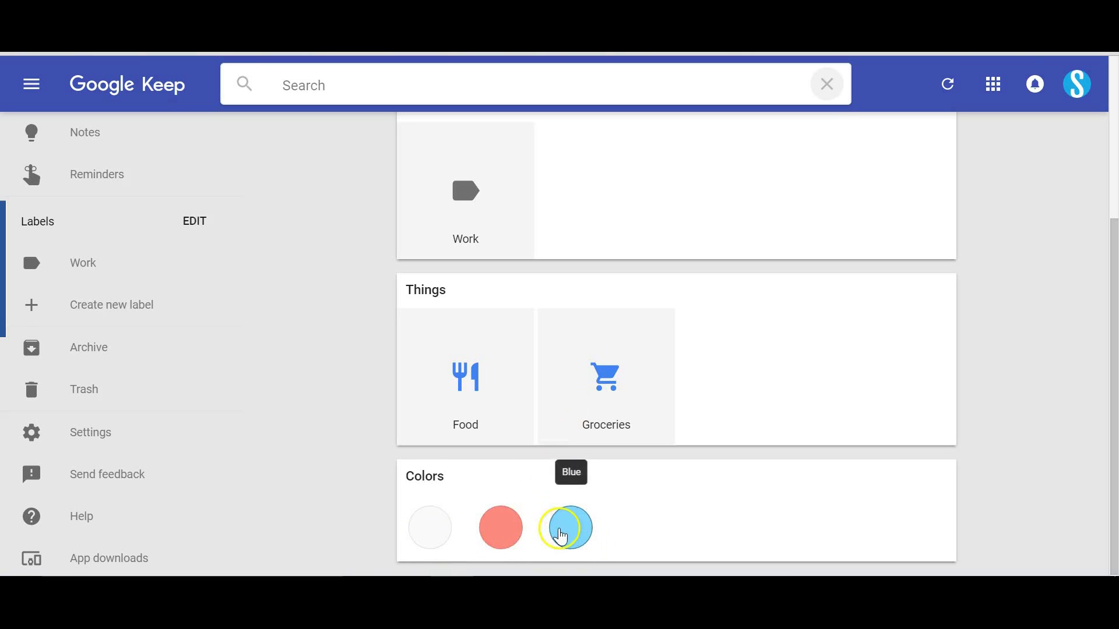
{"action": "left_click", "coordinate": [361, 89]}
{"action": "type", "text": "milk"}
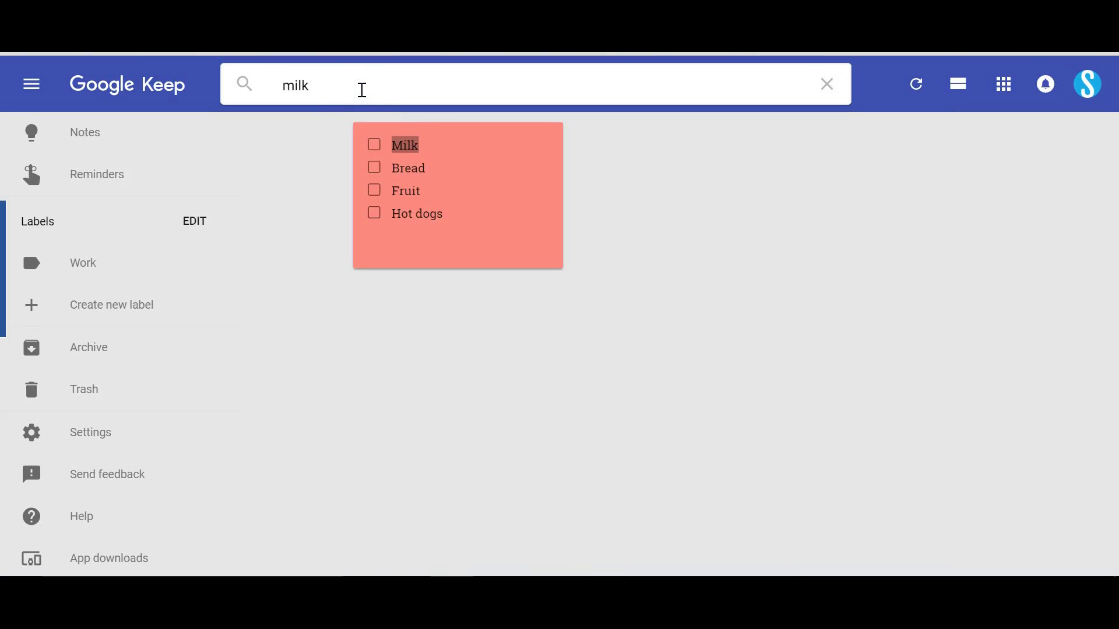
{"action": "mouse_move", "coordinate": [483, 193]}
Step: Return to the Notes view so all five notes, including the Work-labelled ones, show again
{"action": "left_click", "coordinate": [97, 147]}
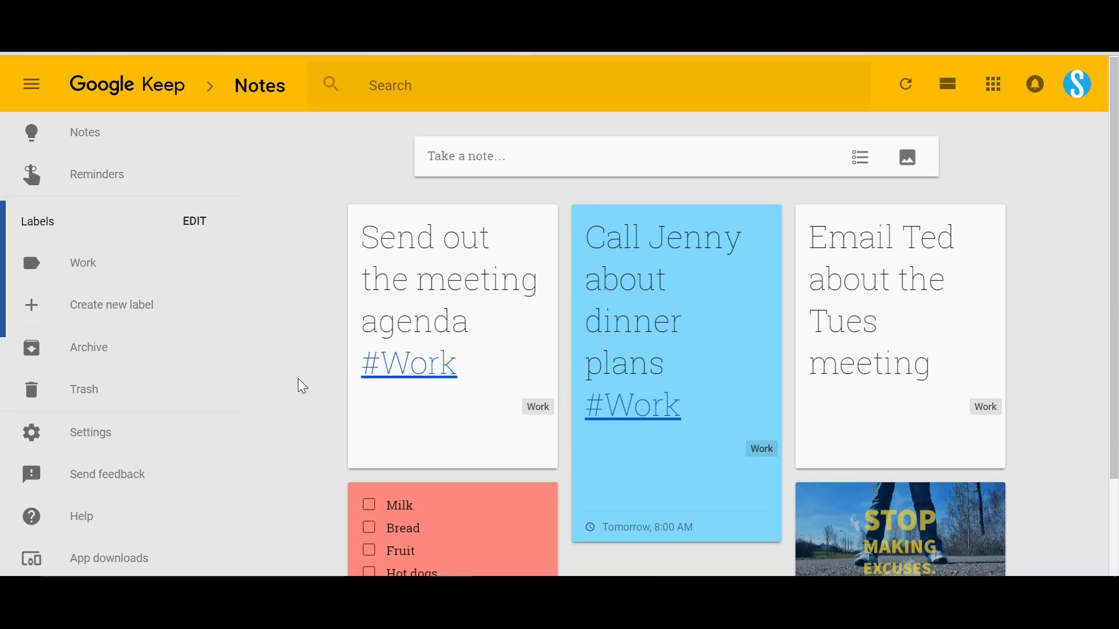
{"action": "scroll", "coordinate": [298, 379], "scroll_direction": "down", "scroll_amount": 2}
{"action": "scroll", "coordinate": [299, 379], "scroll_direction": "up", "scroll_amount": 2}
{"action": "scroll", "coordinate": [1069, 294], "scroll_direction": "down", "scroll_amount": 2}
{"action": "scroll", "coordinate": [1069, 295], "scroll_direction": "up", "scroll_amount": 2}
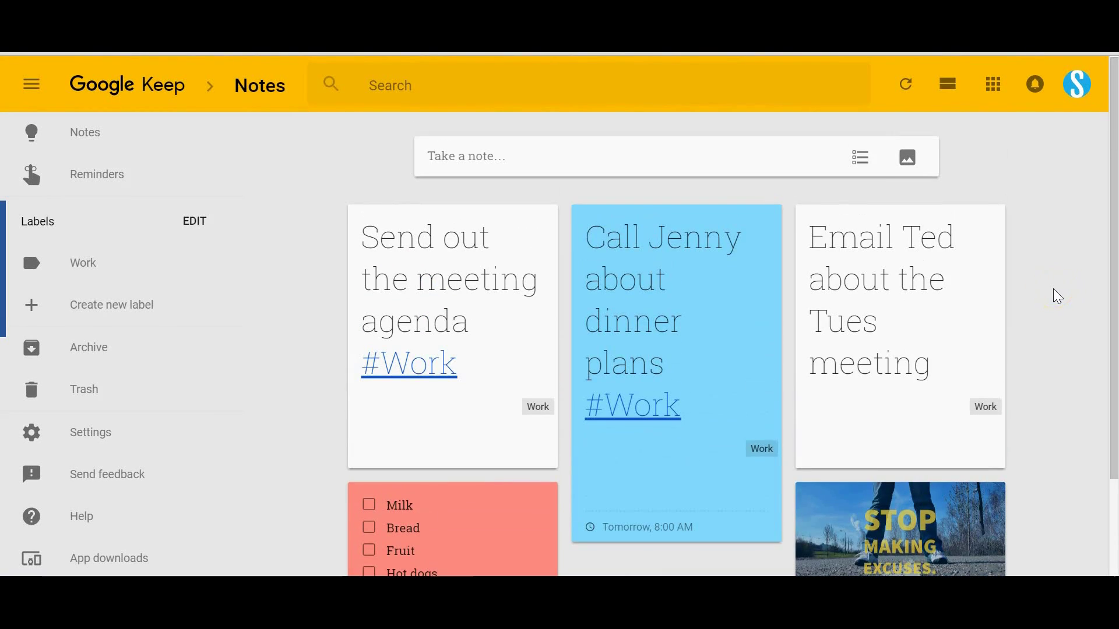